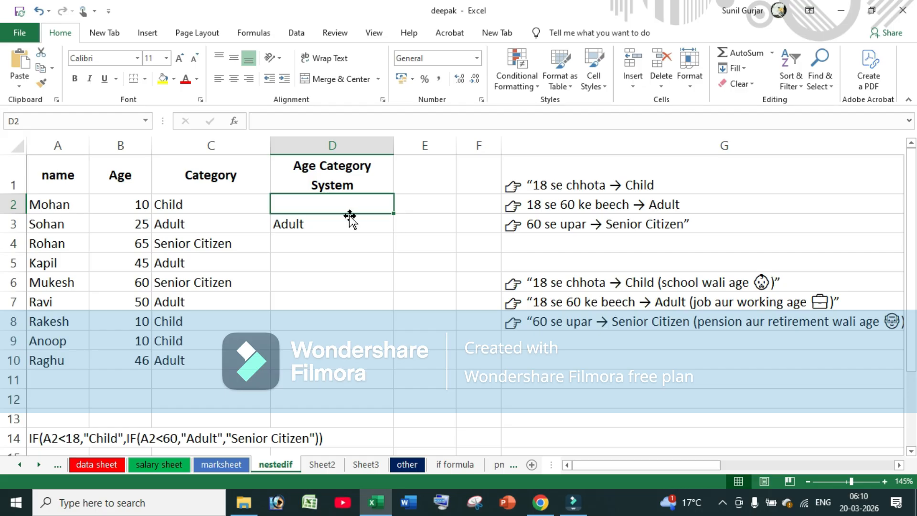
Examine the name and age table and the age category rules in G1:G3
{"action": "left_click", "coordinate": [55, 179]}
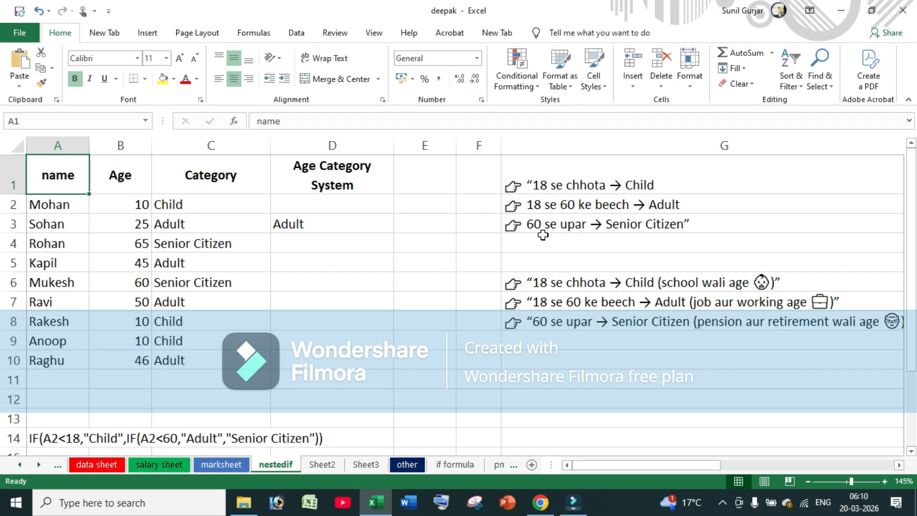
{"action": "left_click", "coordinate": [545, 187]}
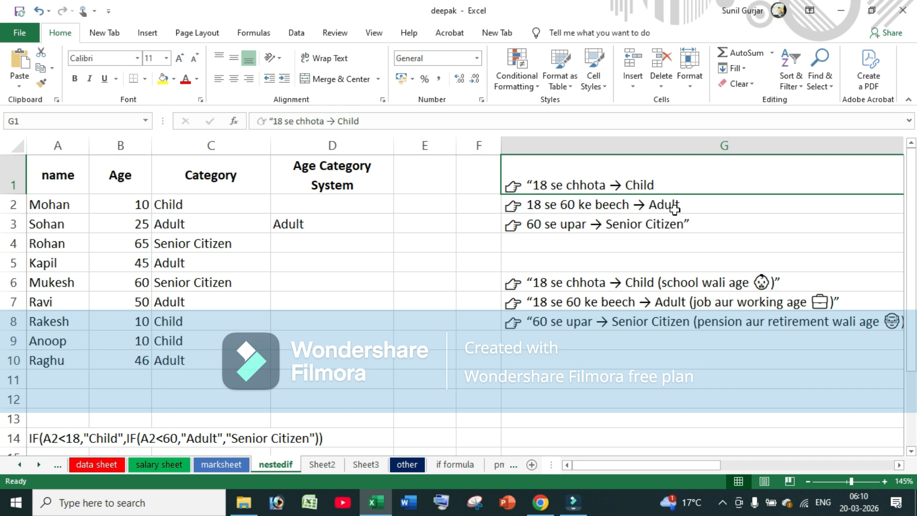
{"action": "left_click", "coordinate": [548, 227]}
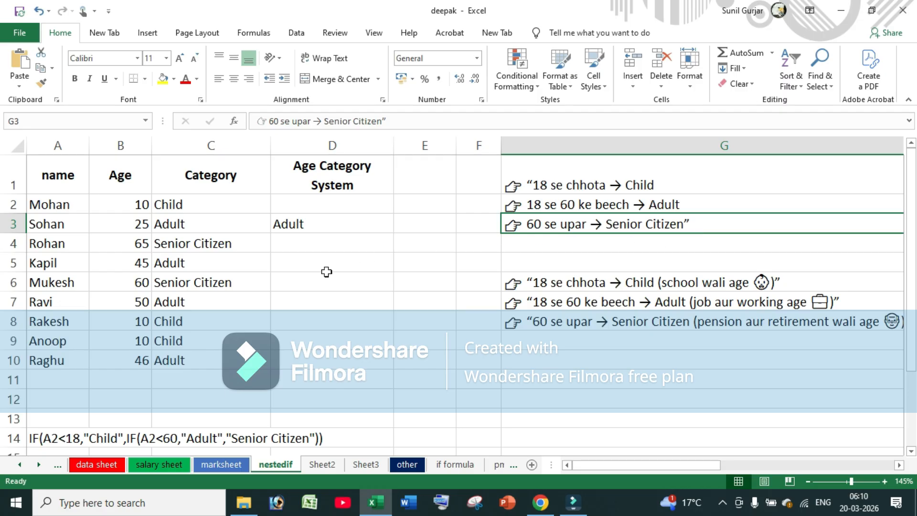
{"action": "left_click", "coordinate": [569, 187]}
{"action": "left_click", "coordinate": [566, 204]}
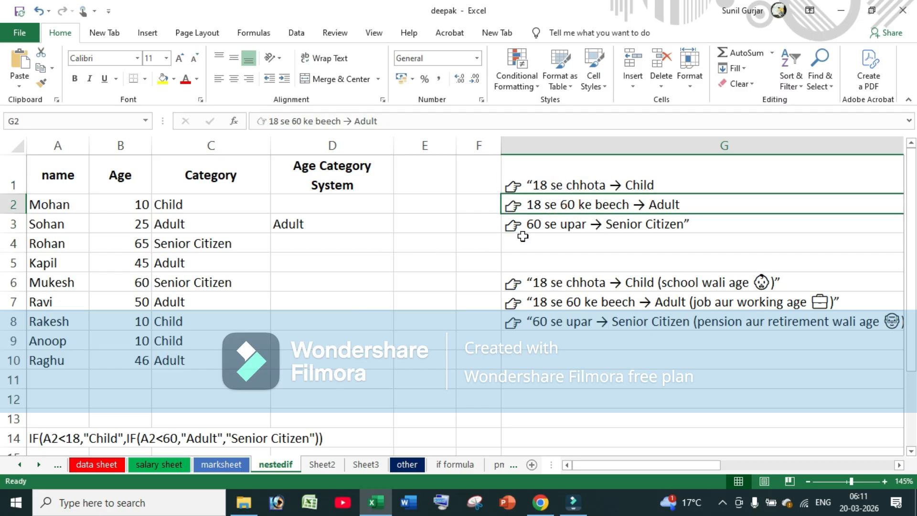
{"action": "left_click", "coordinate": [530, 225]}
Begin an IF formula in D2 that returns "Child" when B2<=18, with a nested IF as its false value
{"action": "left_click", "coordinate": [330, 209]}
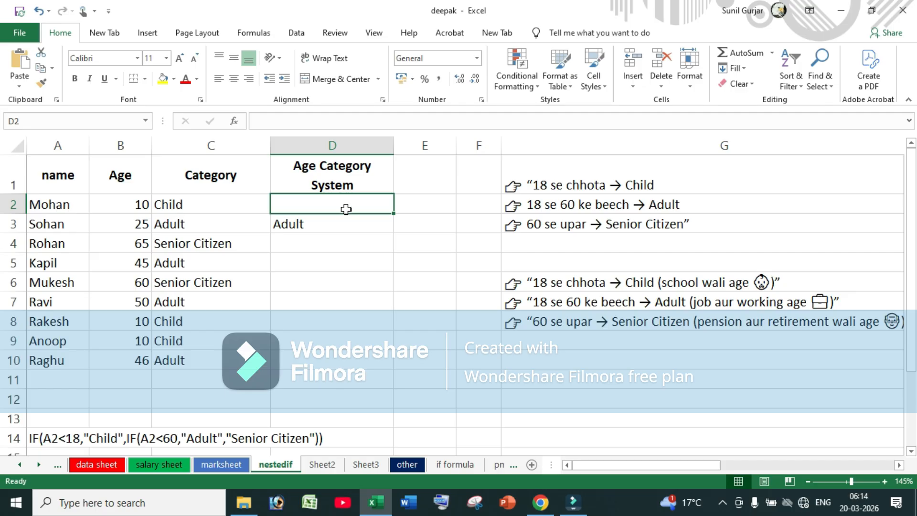
{"action": "left_click", "coordinate": [345, 207]}
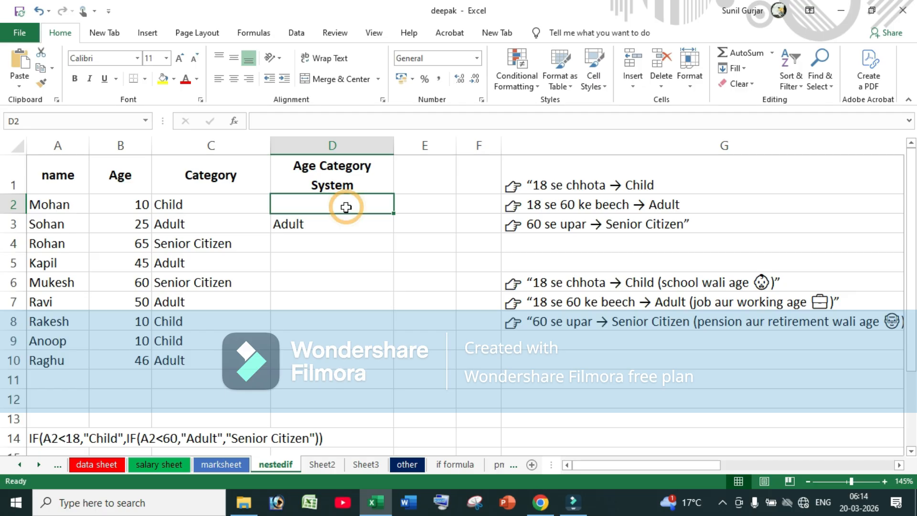
{"action": "type", "text": "="}
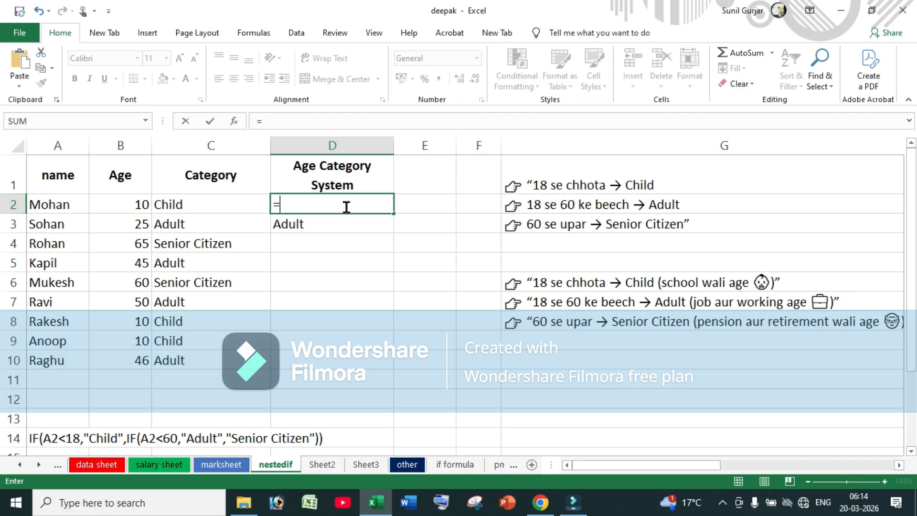
{"action": "type", "text": "IF("}
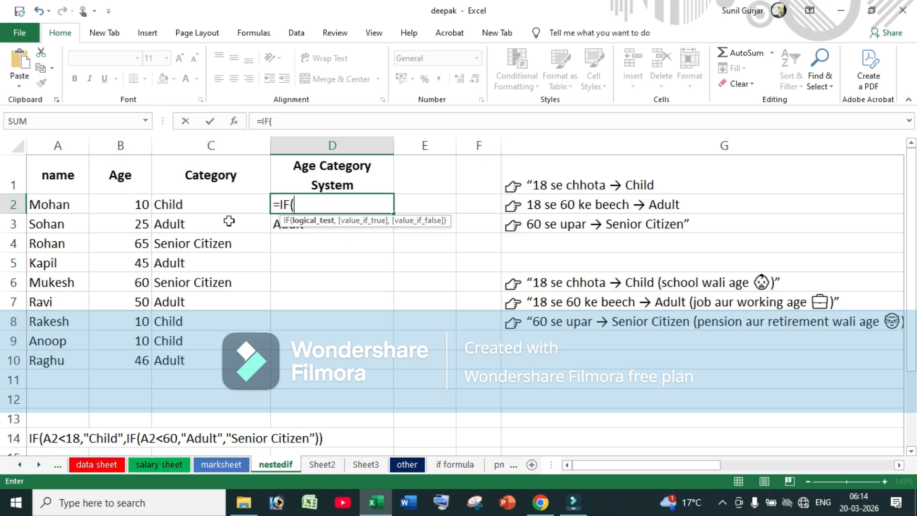
{"action": "type", "text": "B2<=18,\"Child"}
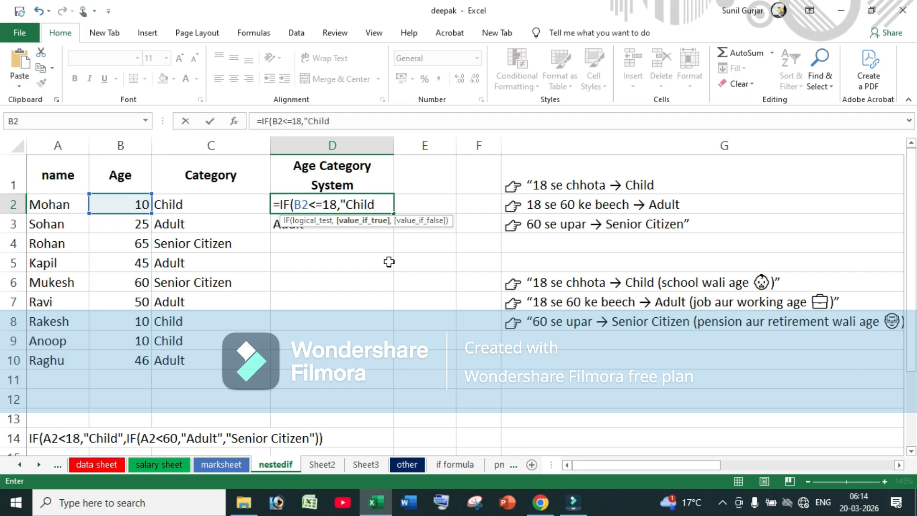
{"action": "type", "text": "\",IF("}
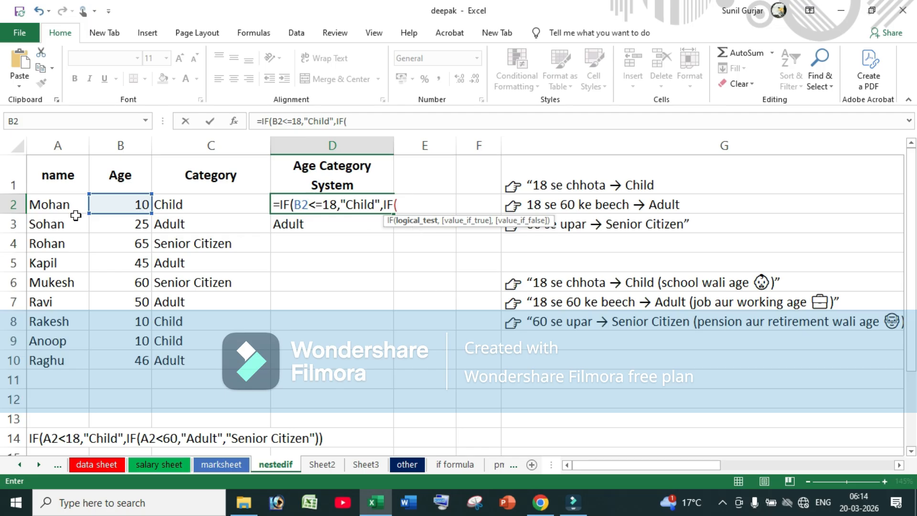
Complete the D2 formula with the nested test B2<=60 returning "Adult", otherwise "Senior Citizen", and enter it
{"action": "left_click", "coordinate": [118, 203]}
{"action": "type", "text": "<"}
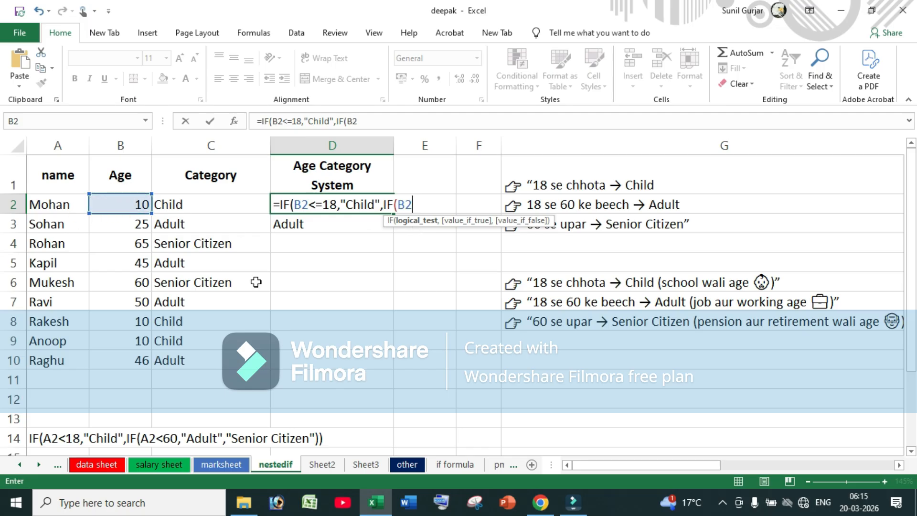
{"action": "type", "text": "=60,\""}
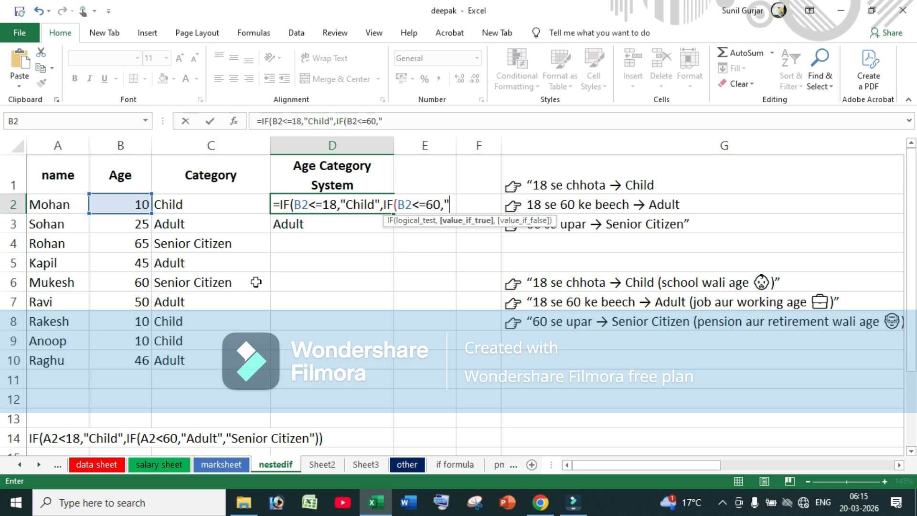
{"action": "type", "text": "Adult\""}
{"action": "type", "text": "\""}
{"action": "type", "text": ",\""}
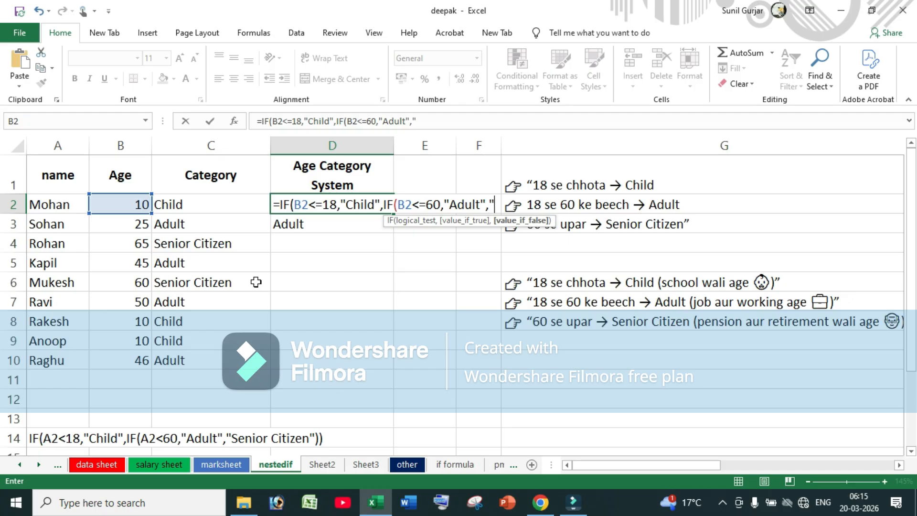
{"action": "type", "text": "Senior Citizen"}
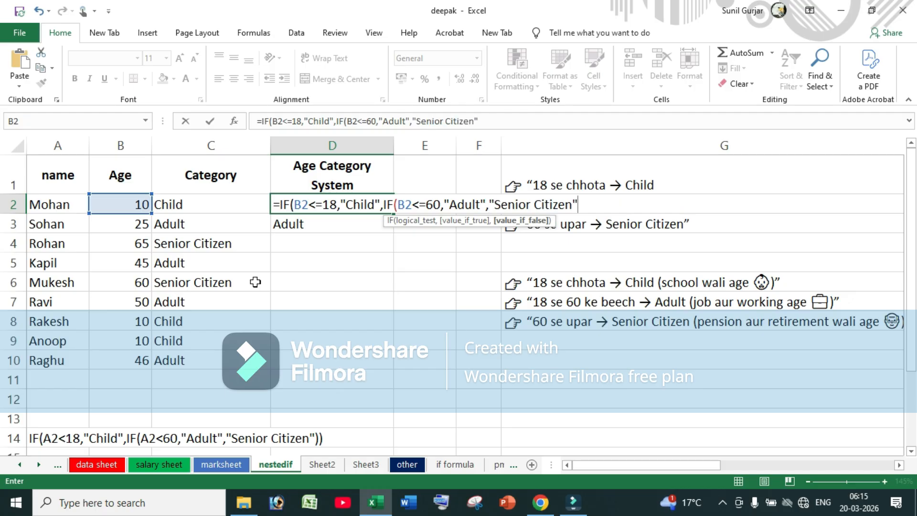
{"action": "type", "text": "\"))"}
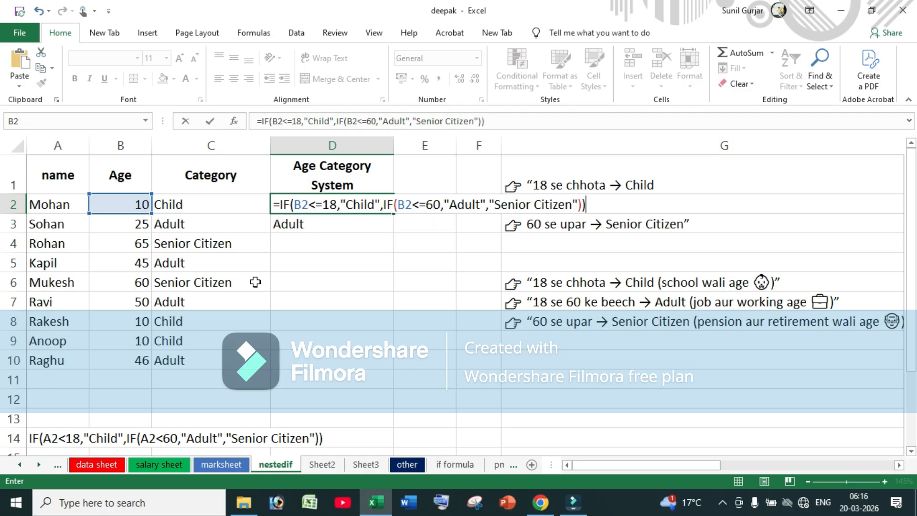
{"action": "key", "text": "Return"}
Check the D2 result against the age in B2 and the category rules in G1:G3
{"action": "left_click", "coordinate": [319, 210]}
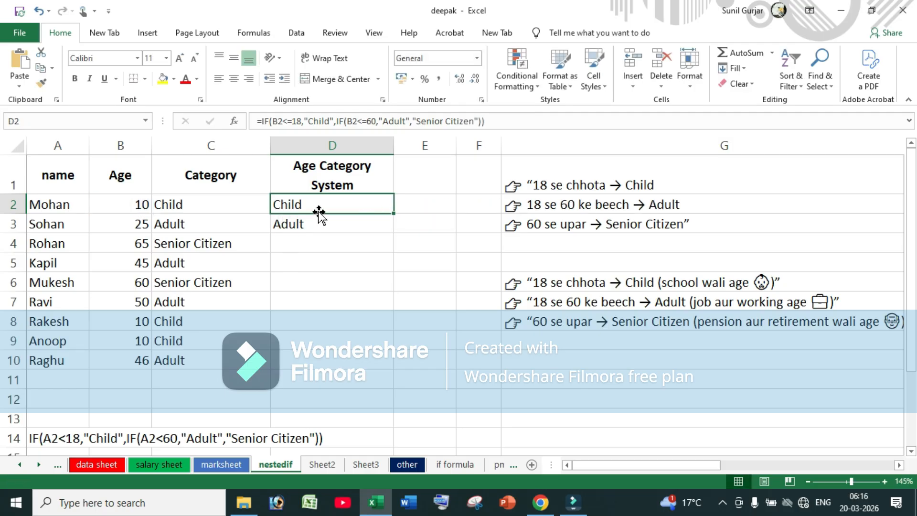
{"action": "left_click", "coordinate": [130, 205]}
{"action": "left_click", "coordinate": [310, 209]}
{"action": "left_click", "coordinate": [629, 186]}
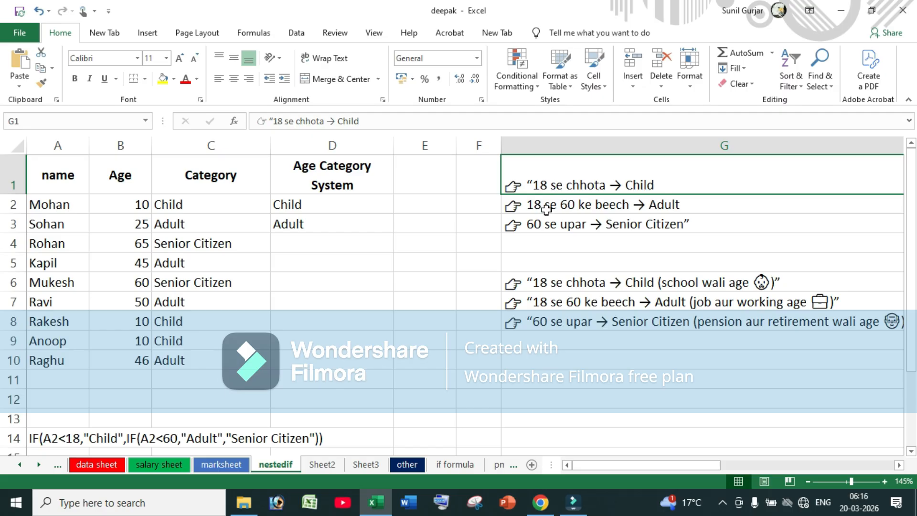
{"action": "left_click", "coordinate": [694, 208]}
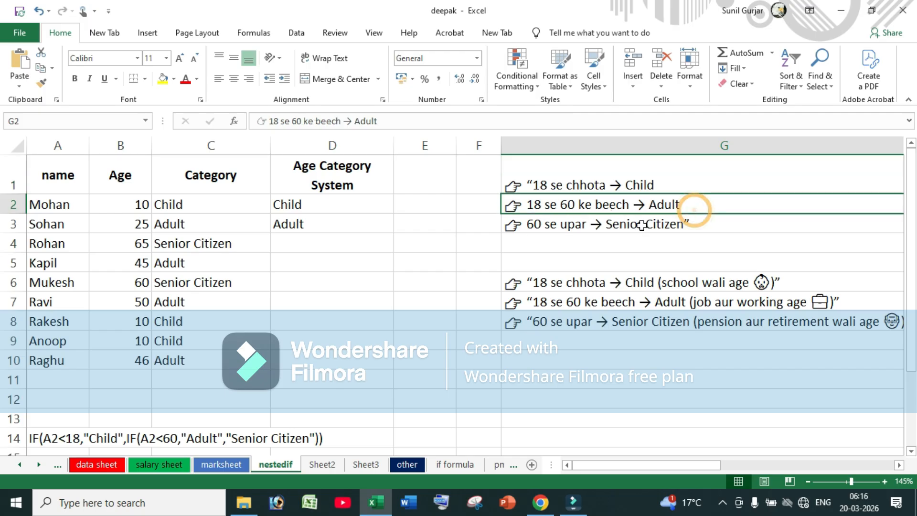
{"action": "left_click", "coordinate": [630, 225]}
{"action": "left_click", "coordinate": [704, 226]}
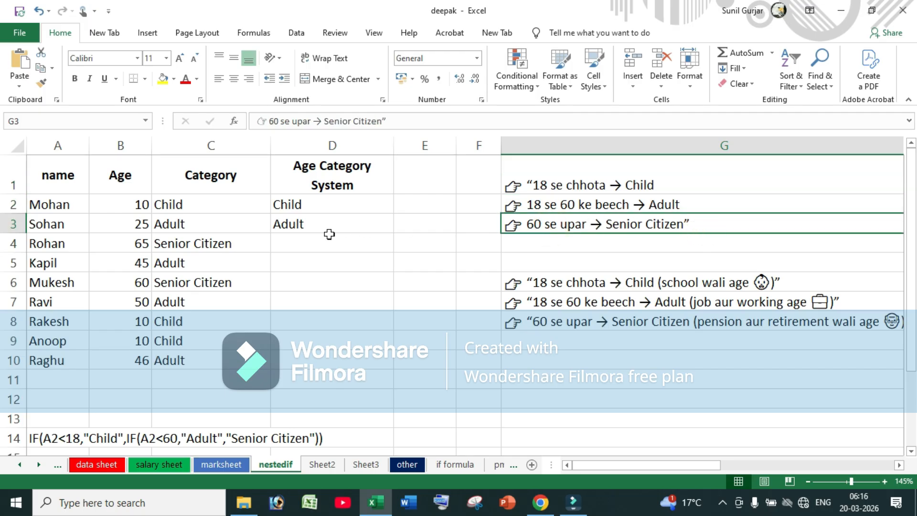
{"action": "left_click", "coordinate": [320, 207]}
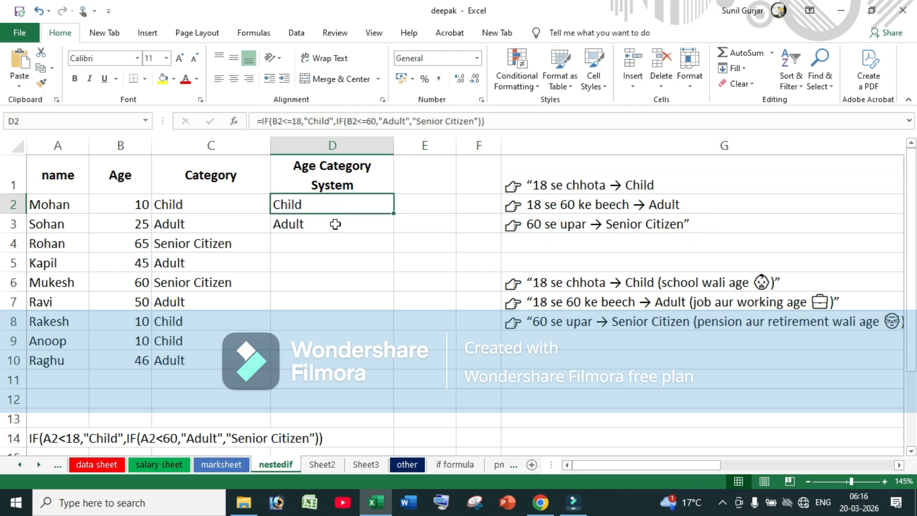
Overwrite D3 with the start of an IF formula that returns "child" when B3<=18
{"action": "left_click", "coordinate": [337, 227]}
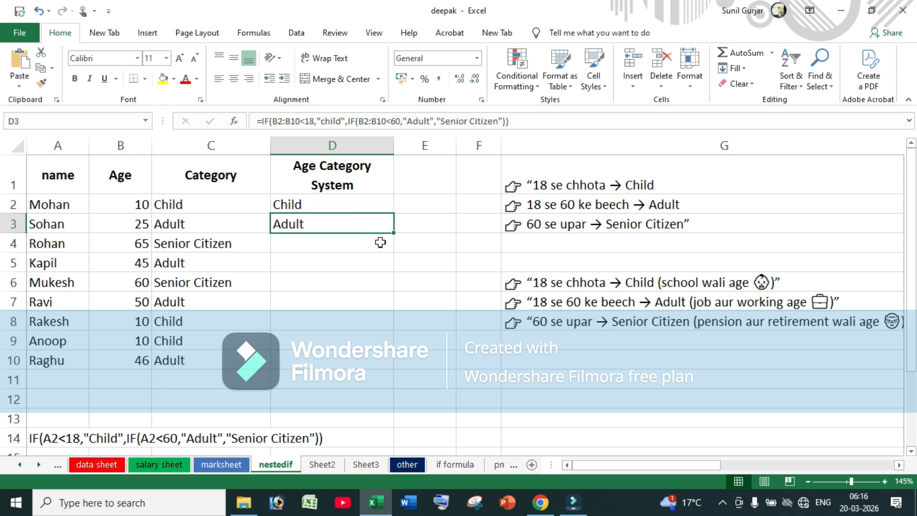
{"action": "type", "text": "=IF("}
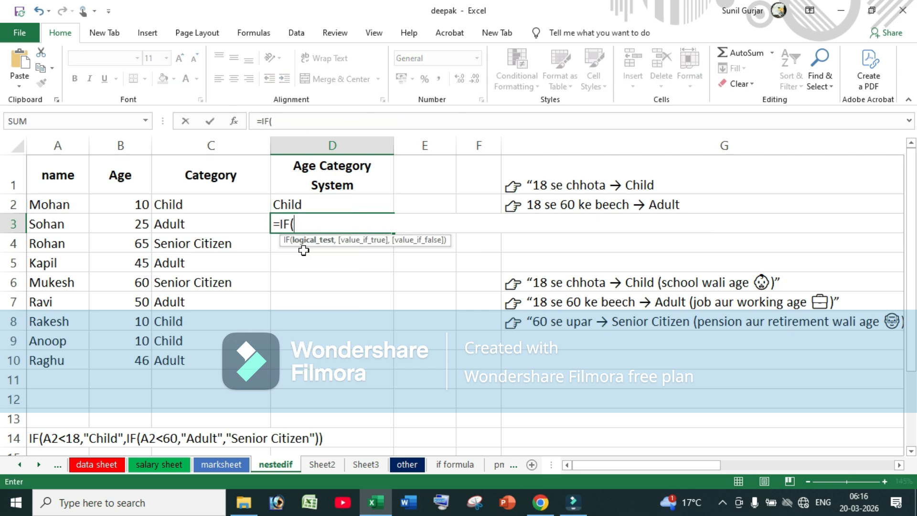
{"action": "left_click", "coordinate": [132, 221]}
{"action": "type", "text": "<=18,\""}
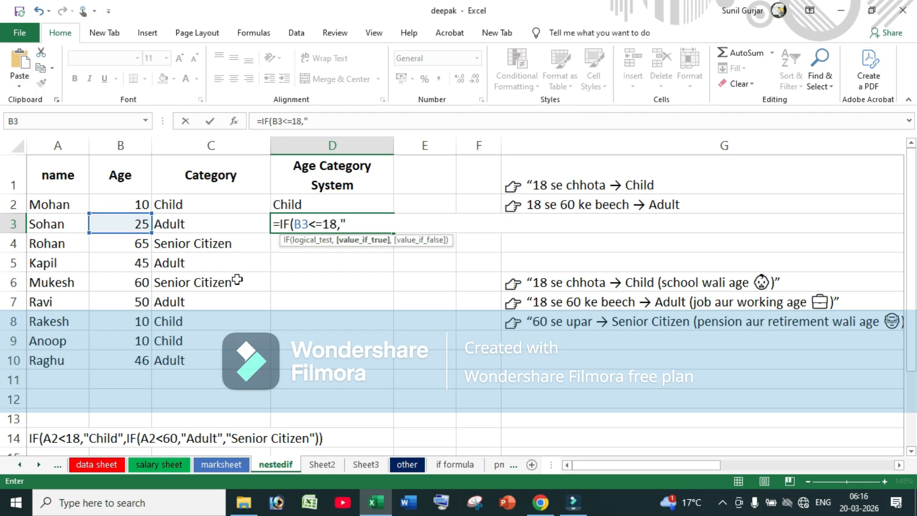
{"action": "type", "text": "child\","}
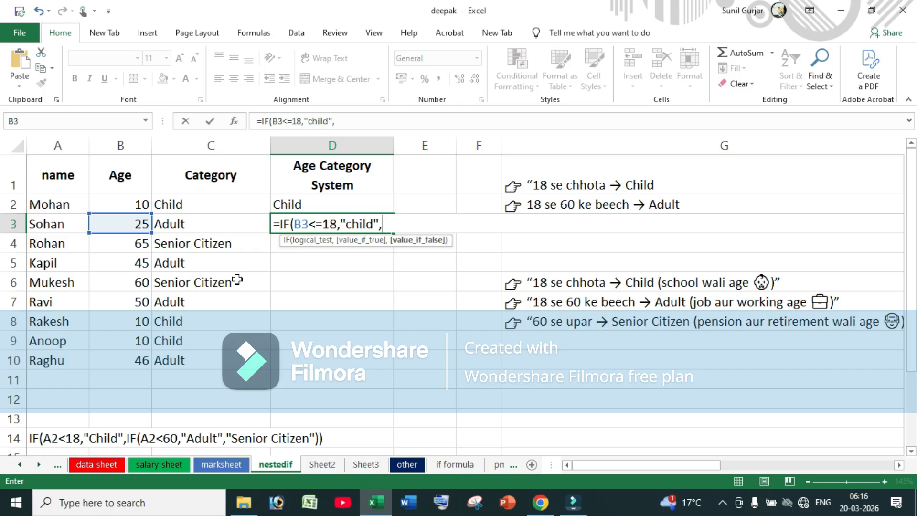
Complete the D3 formula with a nested IF testing B3<=60 that returns "adult", otherwise "senior citizen", and enter it
{"action": "type", "text": "if"}
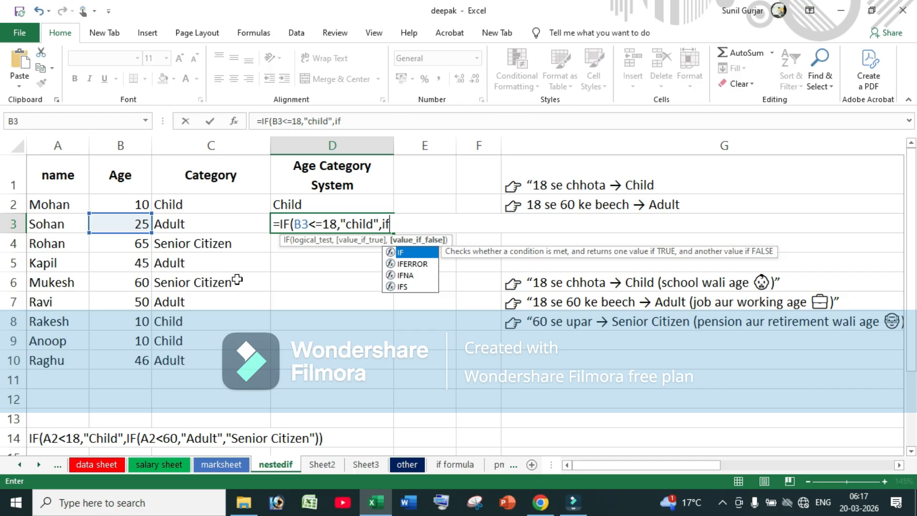
{"action": "key", "text": "Tab"}
{"action": "left_click", "coordinate": [137, 228]}
{"action": "type", "text": "<"}
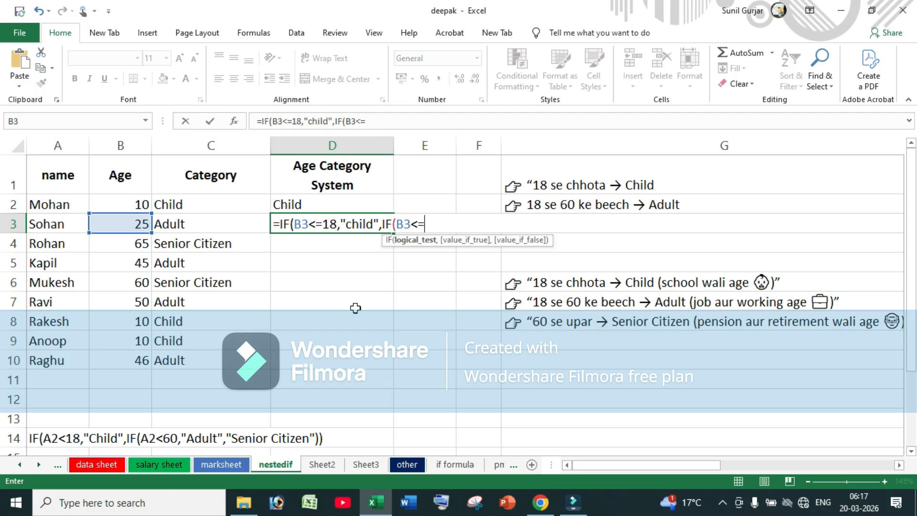
{"action": "type", "text": "=60,\"a"}
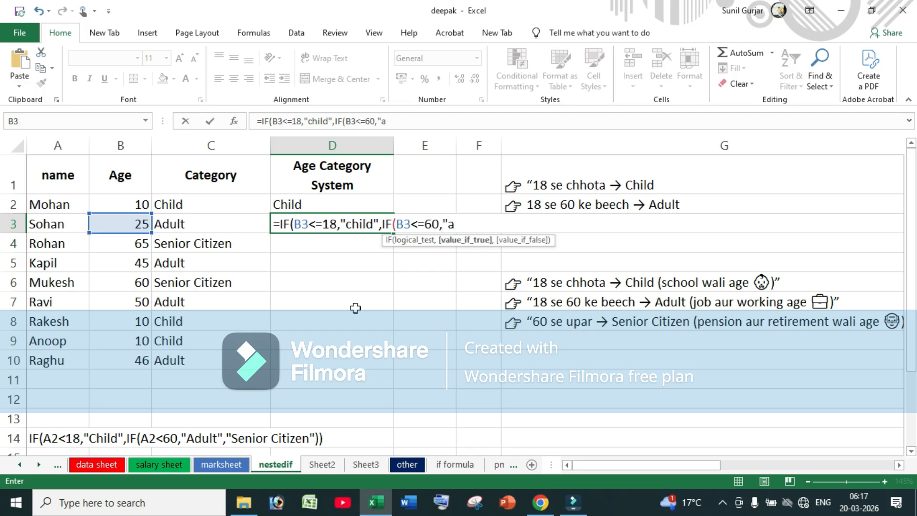
{"action": "type", "text": "dult\","}
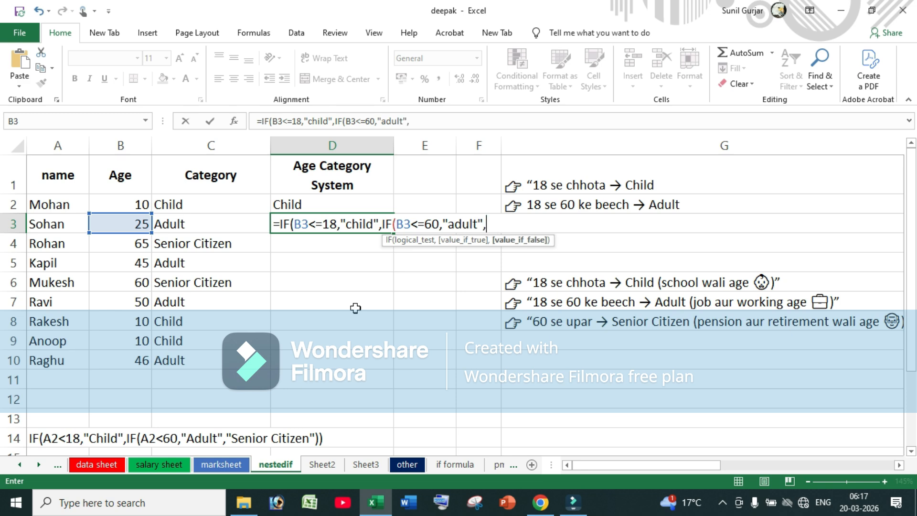
{"action": "type", "text": "\"senior citizen\""}
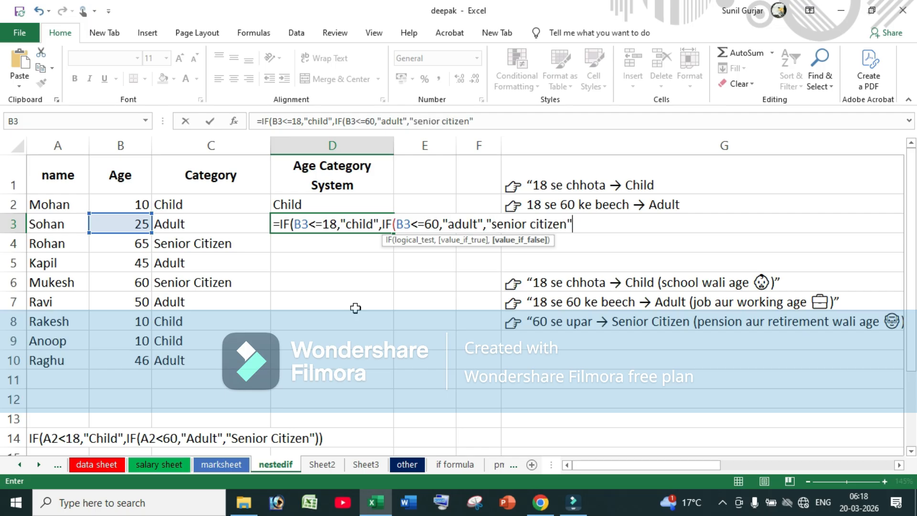
{"action": "type", "text": "))"}
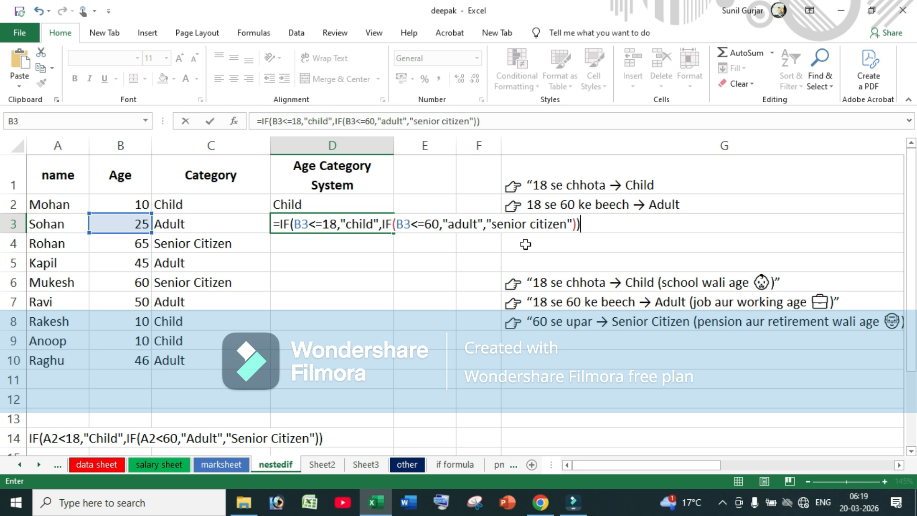
{"action": "key", "text": "Return"}
Fill the D3 formula down through D10 in the Age Category System column
{"action": "left_click", "coordinate": [297, 203]}
{"action": "left_click", "coordinate": [354, 220]}
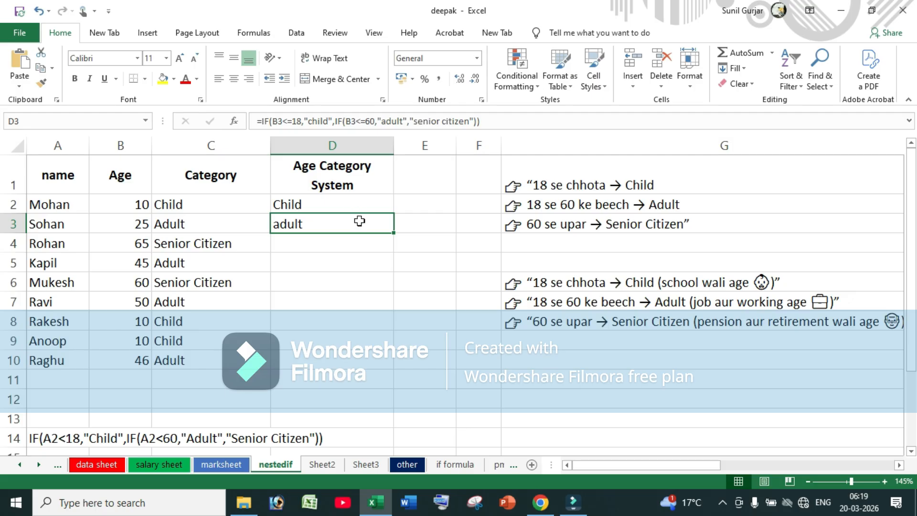
{"action": "left_click_drag", "start_coordinate": [390, 234], "coordinate": [382, 373]}
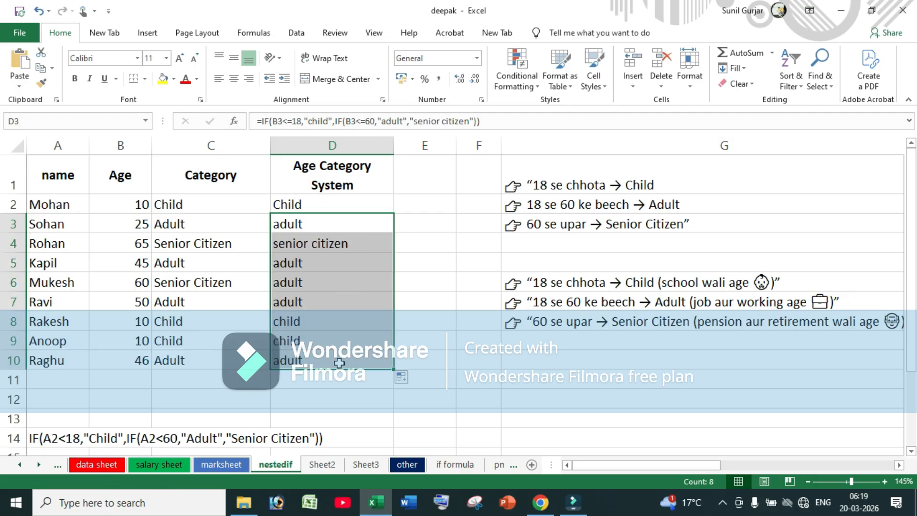
On Sheet2, start an IF formula in the first Status cell C3 that returns "allowed" when B3>=75
{"action": "left_click", "coordinate": [318, 465]}
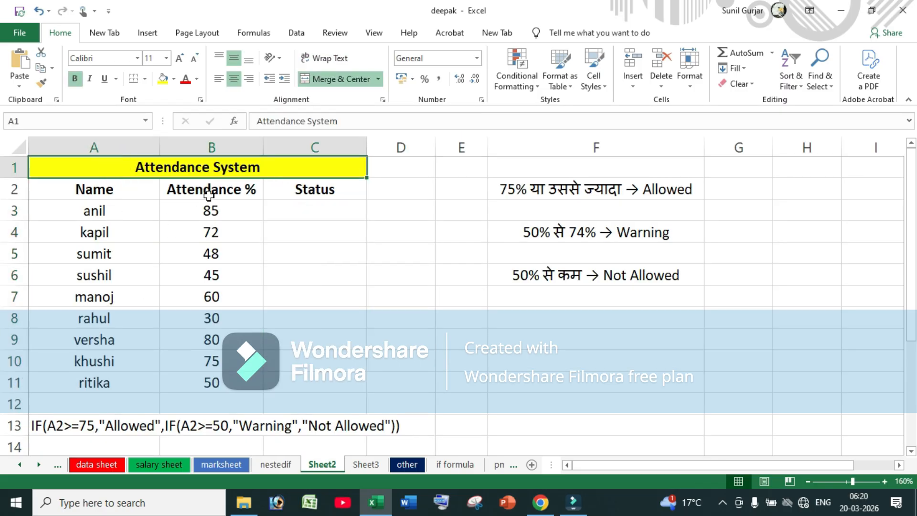
{"action": "left_click", "coordinate": [310, 216]}
{"action": "left_click", "coordinate": [527, 196]}
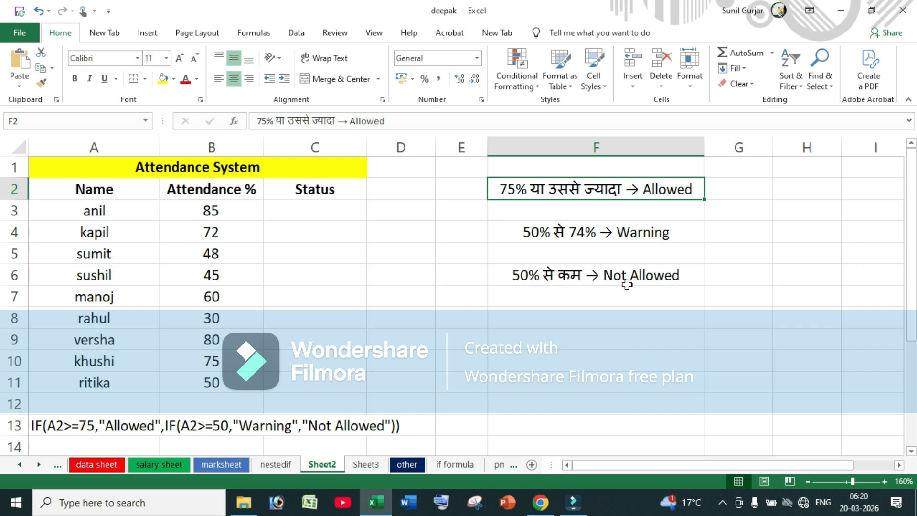
{"action": "left_click", "coordinate": [318, 209]}
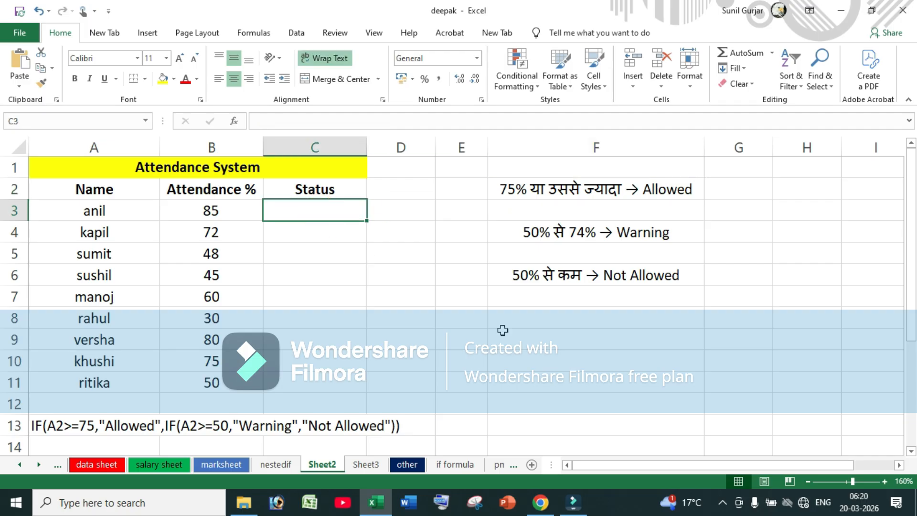
{"action": "type", "text": "="}
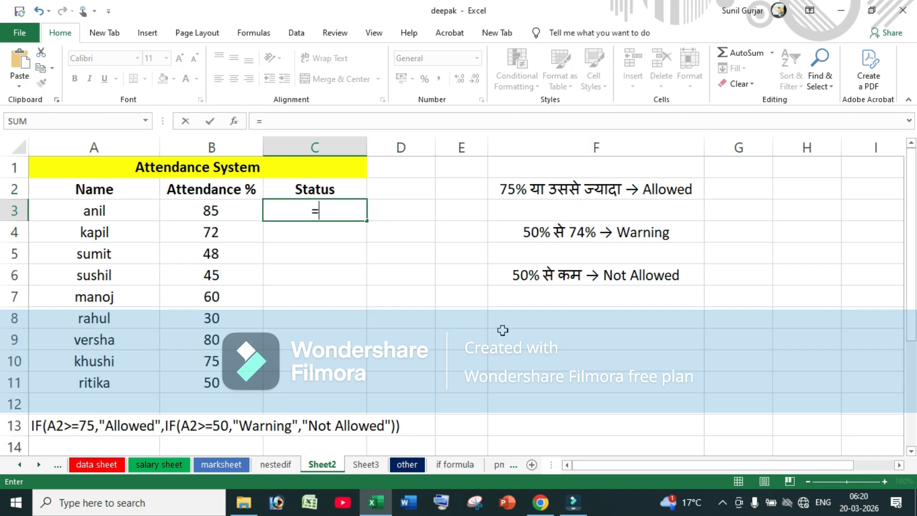
{"action": "type", "text": "i"}
{"action": "key", "text": "Tab"}
{"action": "left_click", "coordinate": [211, 211]}
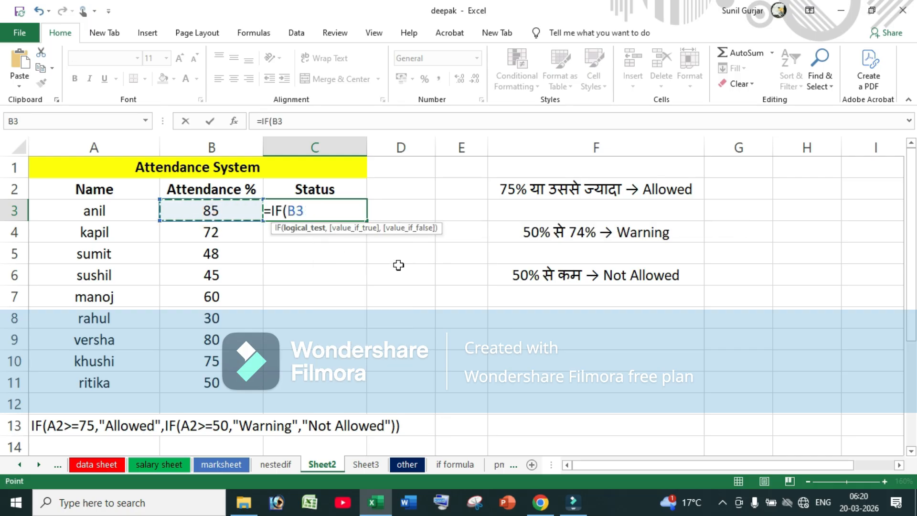
{"action": "type", "text": ">=75,\"a"}
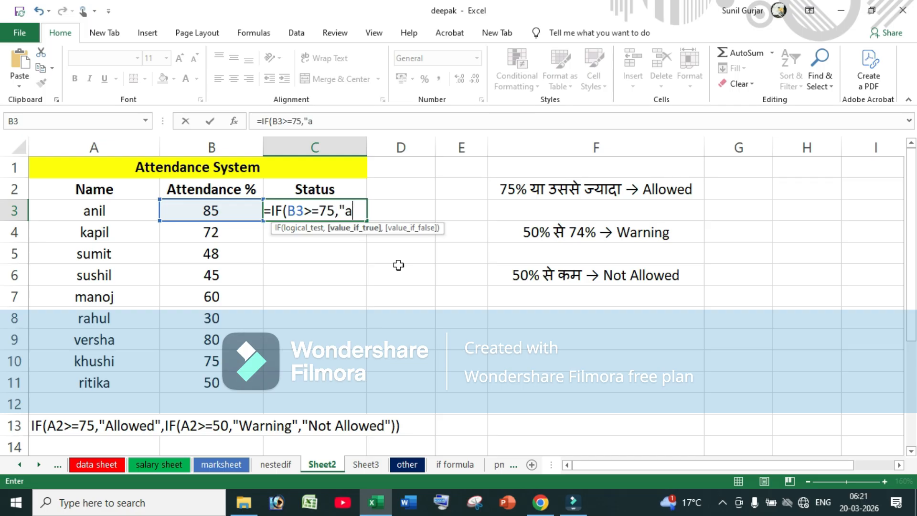
{"action": "type", "text": "llowed\","}
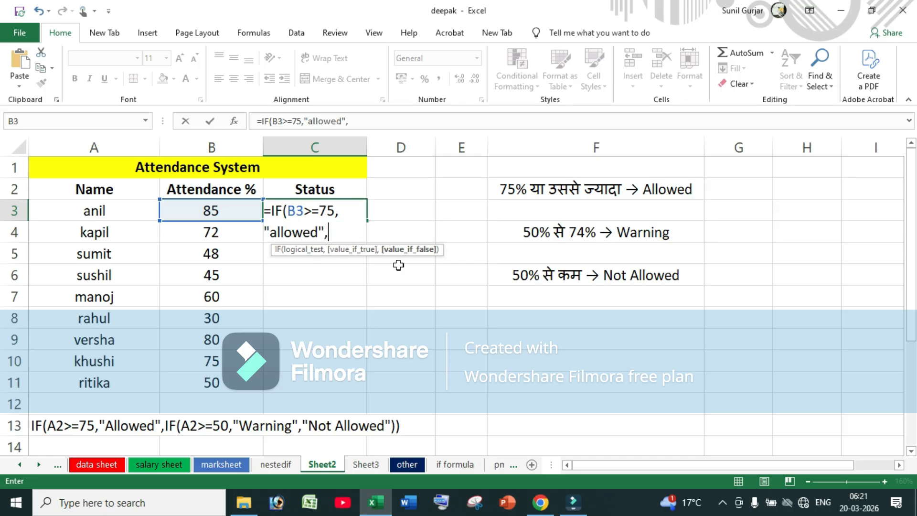
Complete the C3 formula with a nested IF testing B3>=50 that returns "warning", otherwise "not allowed", and enter it
{"action": "type", "text": "IF("}
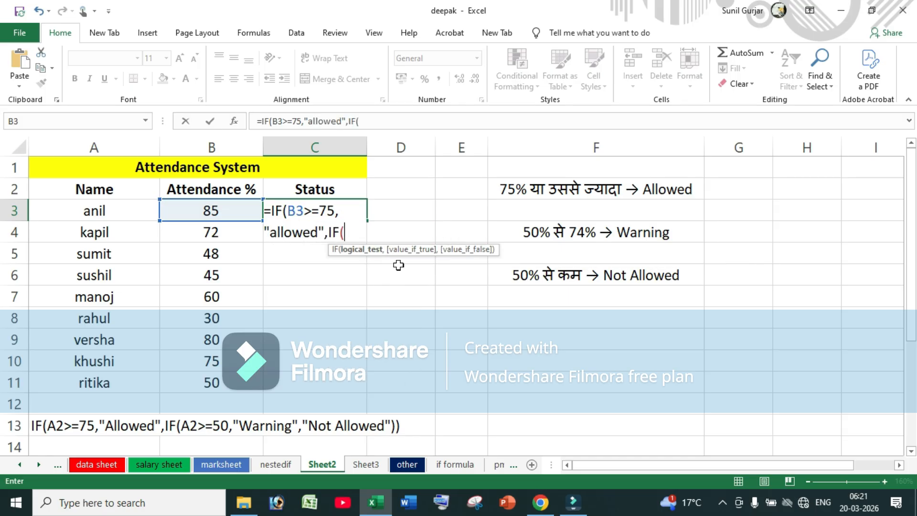
{"action": "type", "text": "B3>"}
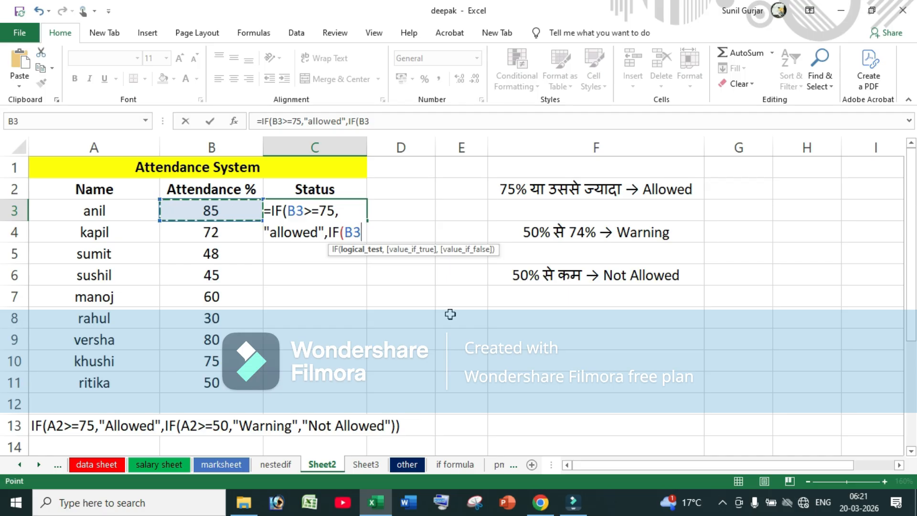
{"action": "type", "text": "="}
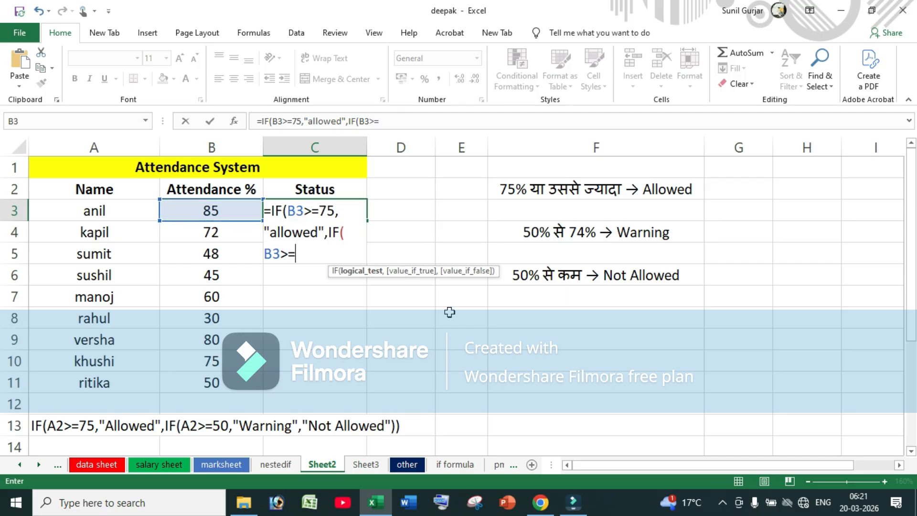
{"action": "type", "text": "50,"}
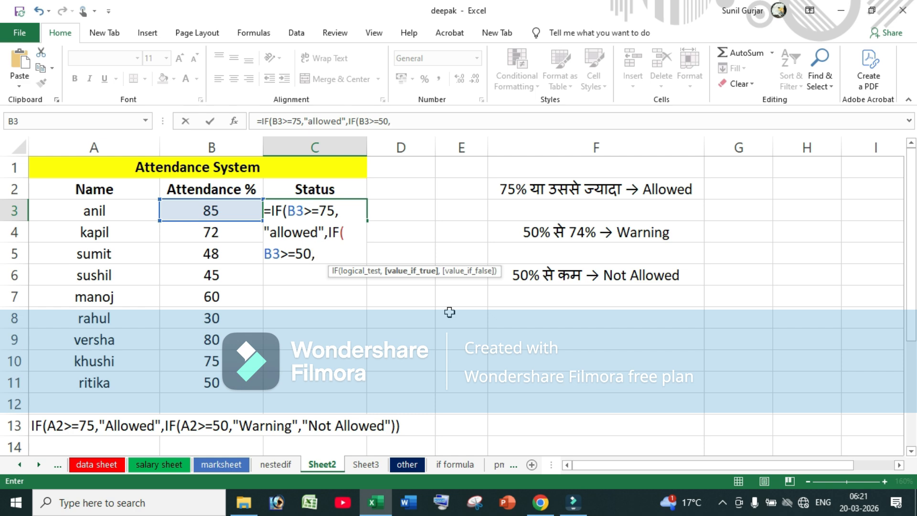
{"action": "type", "text": "\"warning"}
{"action": "type", "text": ","}
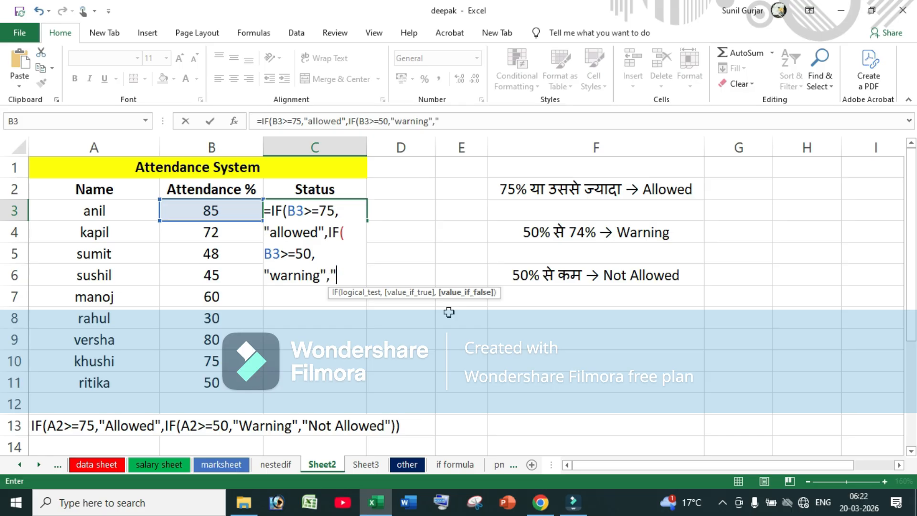
{"action": "type", "text": "\"not allowed"}
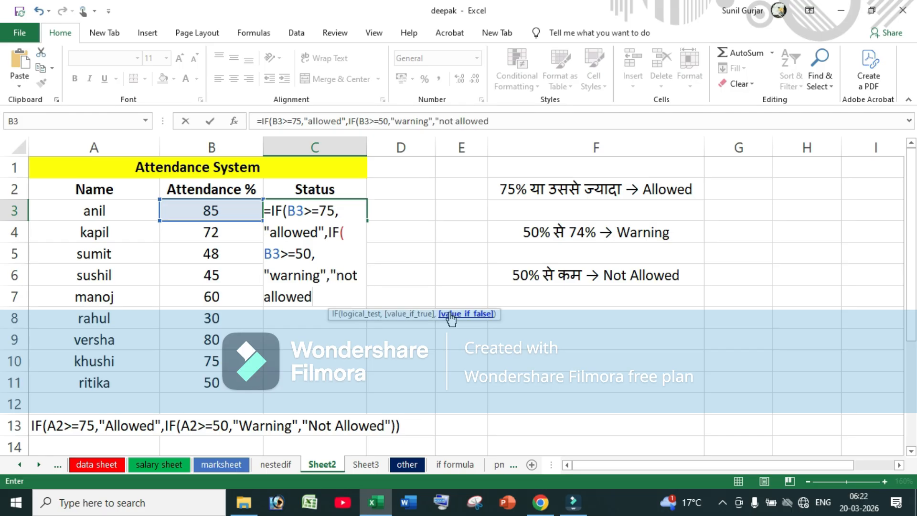
{"action": "type", "text": "\"))"}
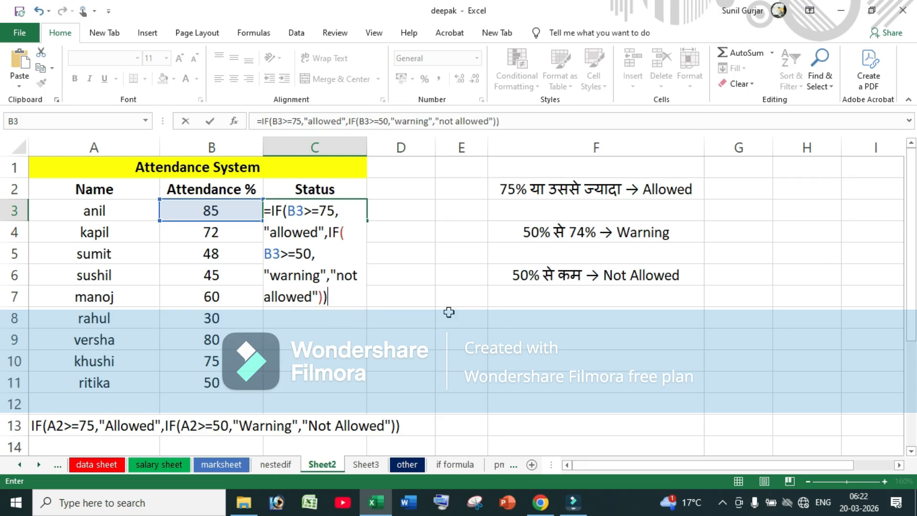
{"action": "key", "text": "Return"}
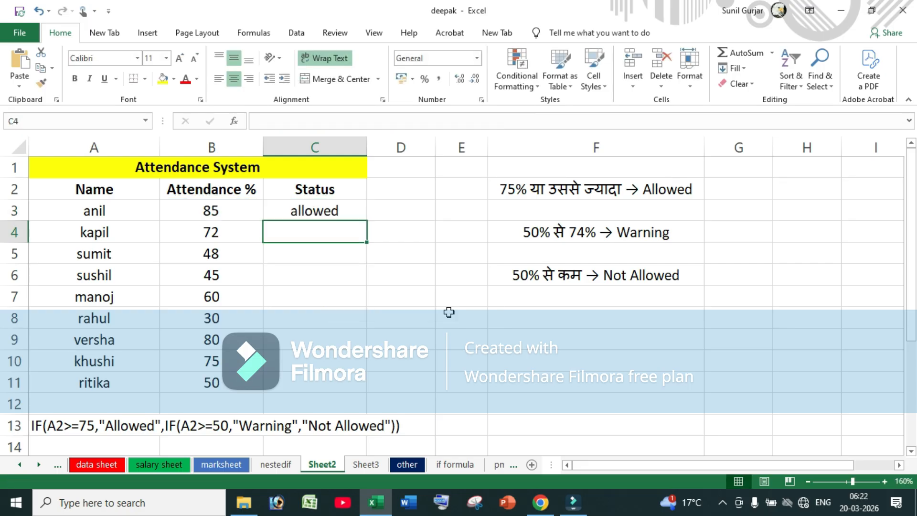
Fill the C3 formula down through C11 in the Status column
{"action": "left_click", "coordinate": [208, 210]}
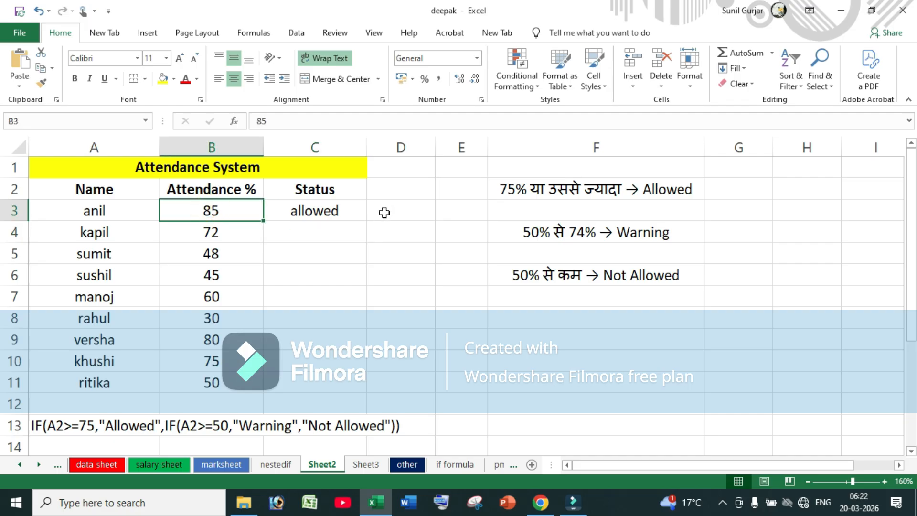
{"action": "left_click", "coordinate": [324, 211]}
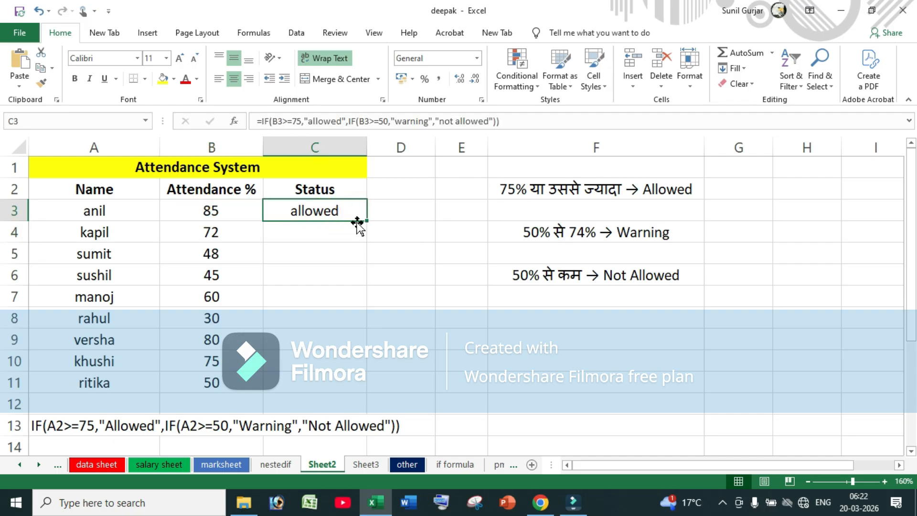
{"action": "left_click", "coordinate": [314, 228]}
{"action": "left_click", "coordinate": [323, 211]}
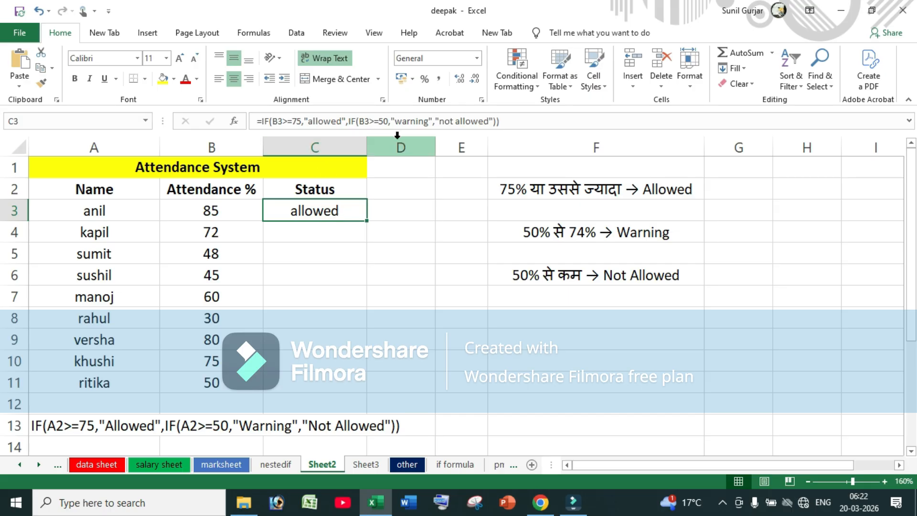
{"action": "left_click_drag", "start_coordinate": [367, 220], "coordinate": [358, 395]}
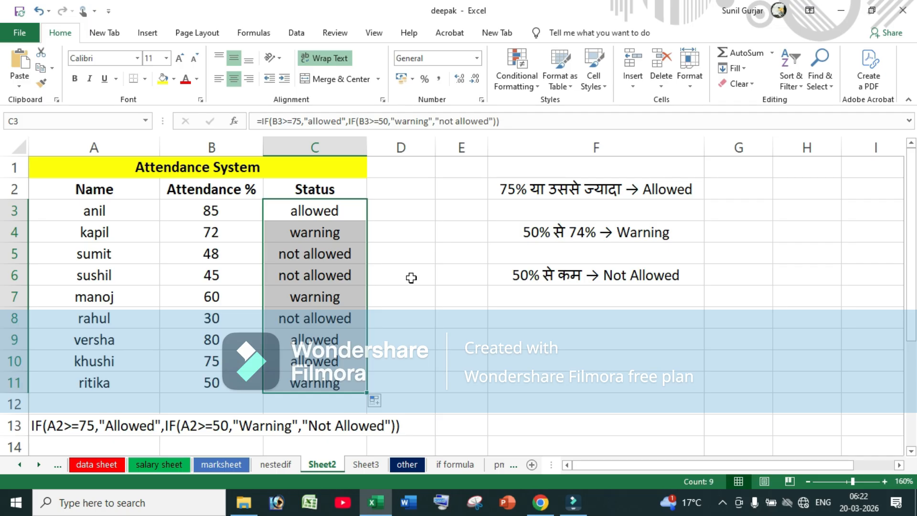
{"action": "left_click", "coordinate": [299, 232]}
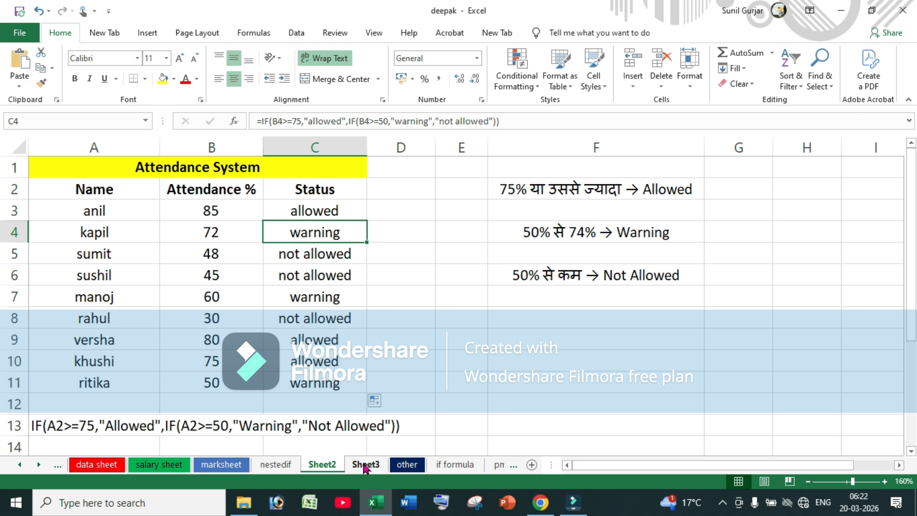
On Sheet3, start an IF formula in Electricity Bill cell C2 that returns A2*5 when A2<=100
{"action": "key", "text": "ctrl+Page_Down"}
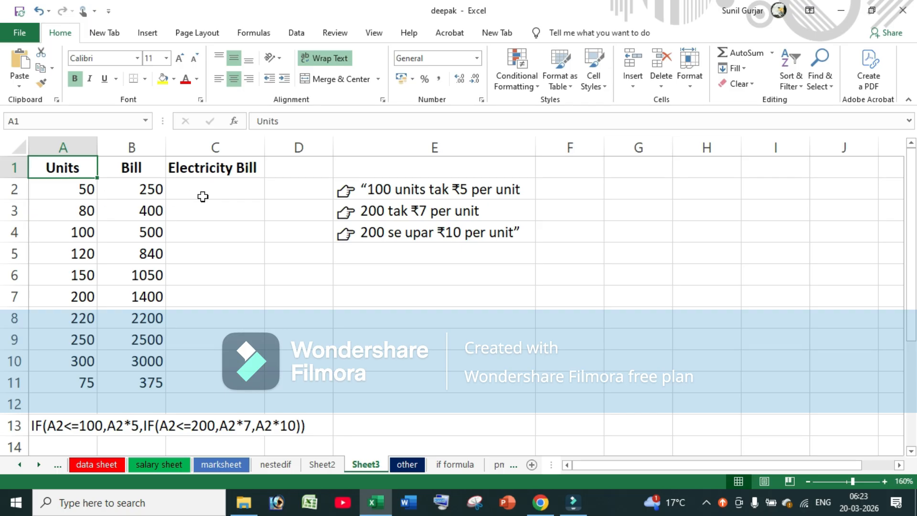
{"action": "left_click", "coordinate": [231, 191]}
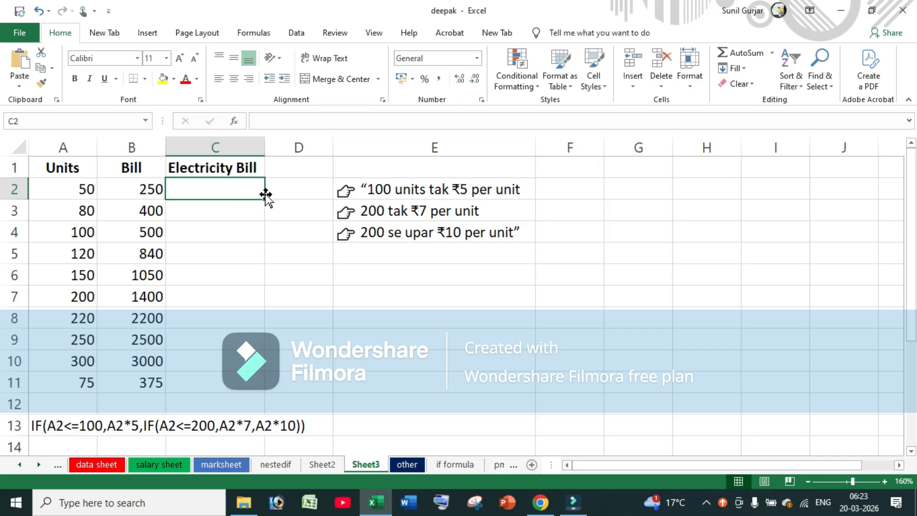
{"action": "left_click", "coordinate": [251, 168]}
{"action": "left_click", "coordinate": [247, 184]}
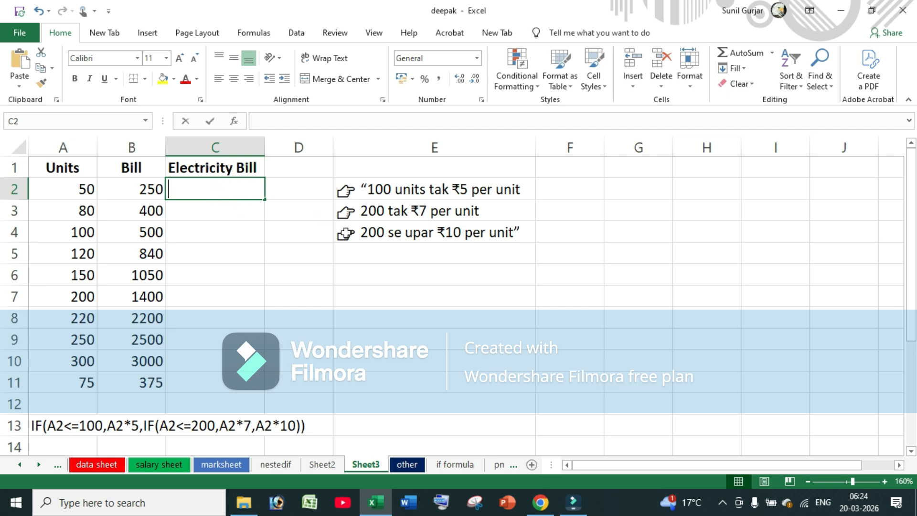
{"action": "type", "text": "=IF("}
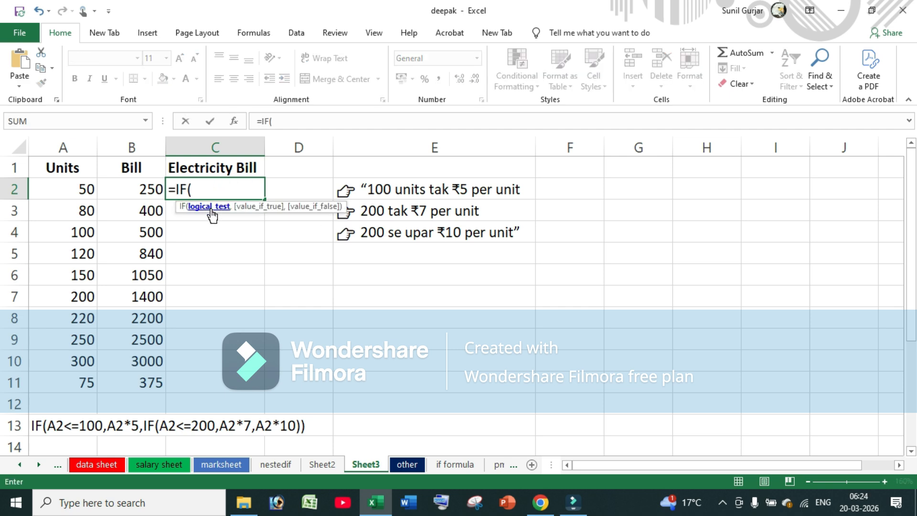
{"action": "left_click", "coordinate": [97, 194]}
{"action": "type", "text": "<"}
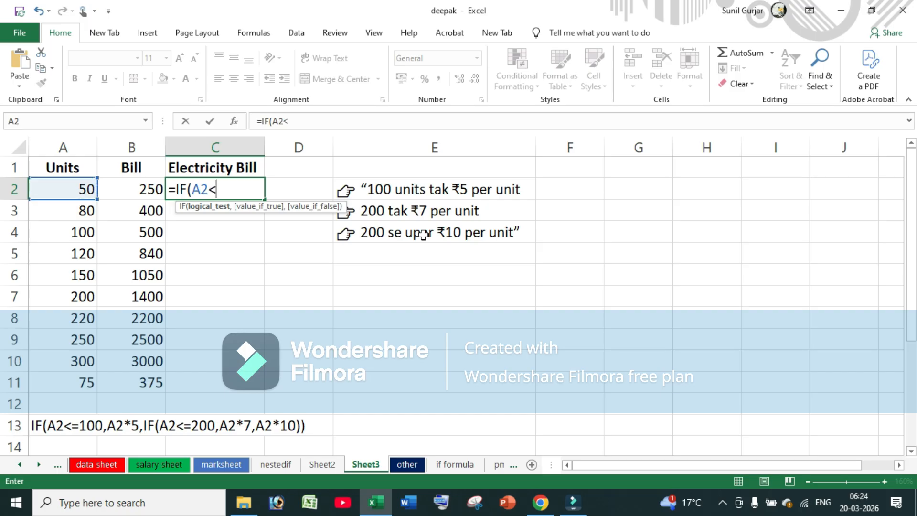
{"action": "type", "text": "=100,"}
{"action": "left_click", "coordinate": [88, 191]}
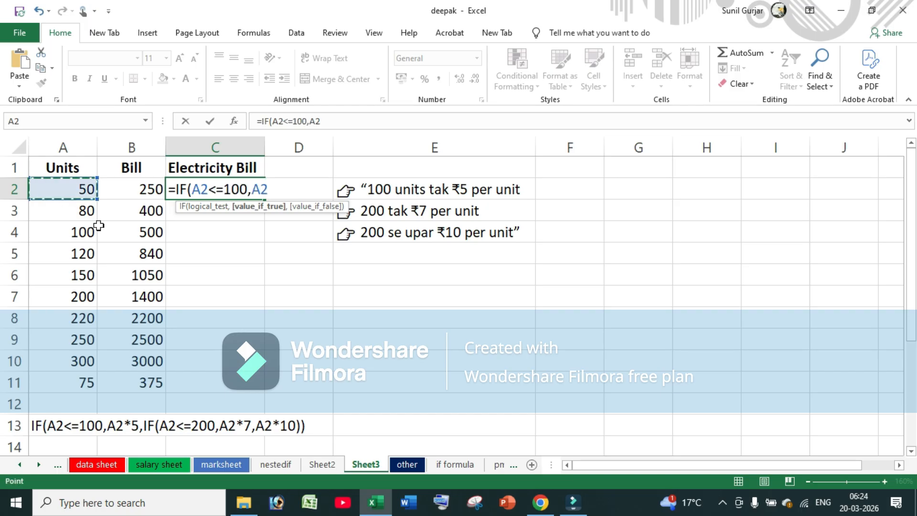
{"action": "type", "text": "*5,"}
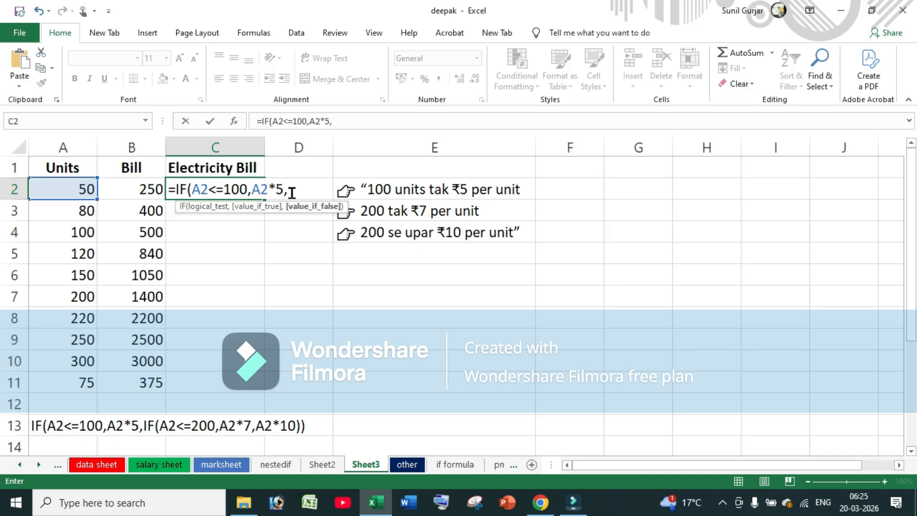
Complete the C2 formula with a nested IF testing A2<=200 that returns A2*7, otherwise A2*10, and enter it
{"action": "key", "text": "BackSpace"}
{"action": "type", "text": ",IF("}
{"action": "left_click", "coordinate": [68, 189]}
{"action": "type", "text": "<="}
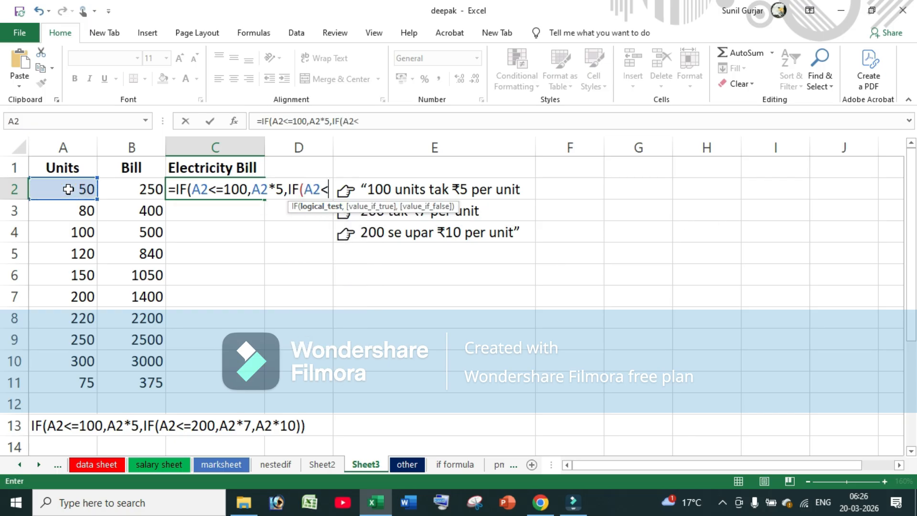
{"action": "type", "text": "20"}
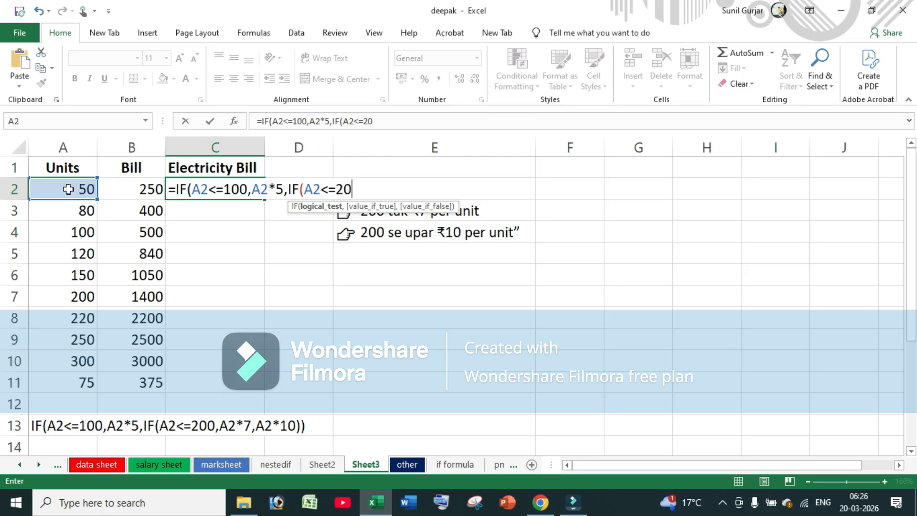
{"action": "type", "text": "0,"}
{"action": "left_click", "coordinate": [68, 189]}
{"action": "type", "text": "*"}
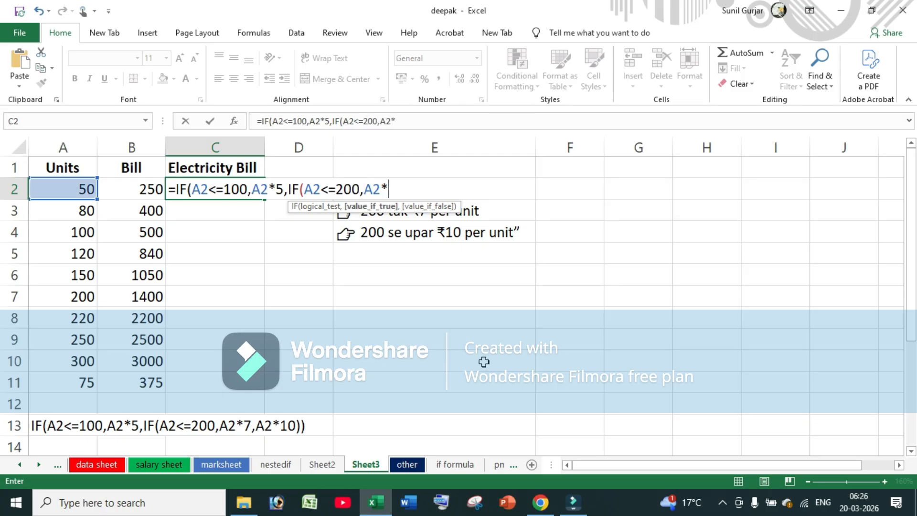
{"action": "type", "text": "7,"}
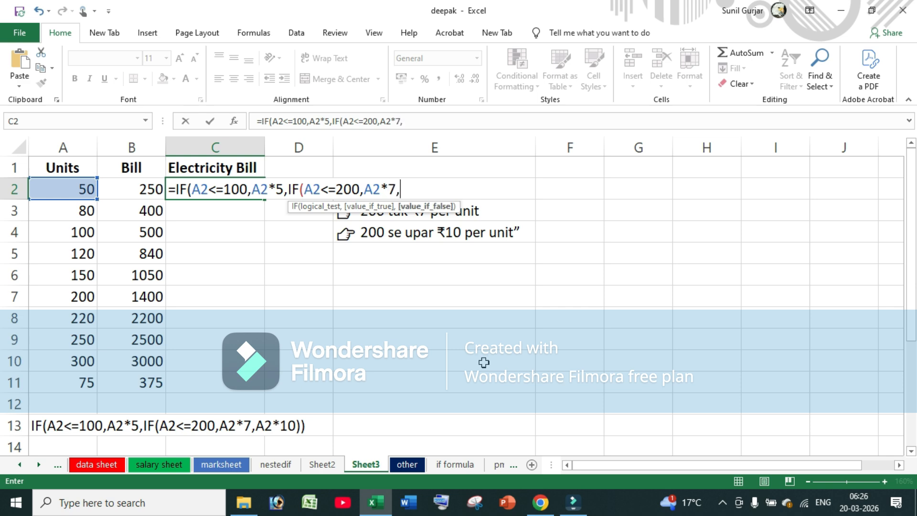
{"action": "type", "text": "A2*10"}
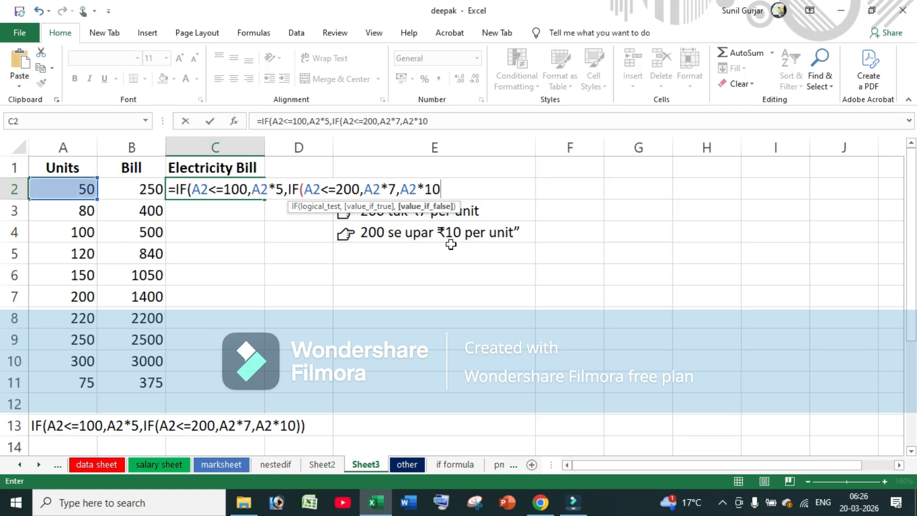
{"action": "type", "text": "))"}
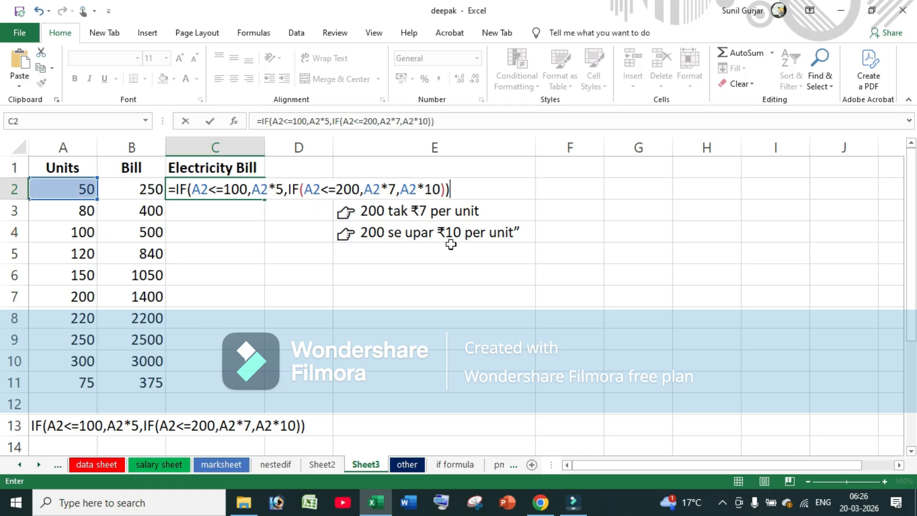
{"action": "key", "text": "Return"}
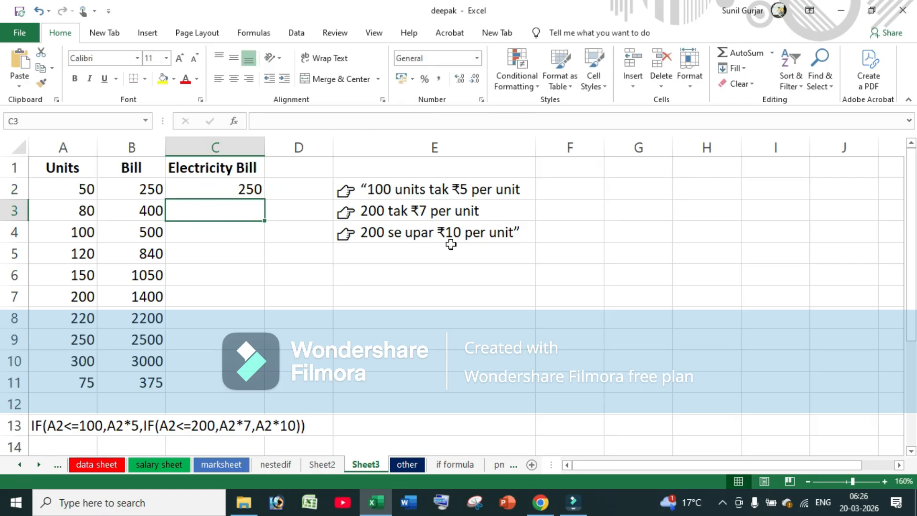
Compare the Units and Bill values on Sheet3 with the per-unit rate rules listed in column E
{"action": "left_click", "coordinate": [209, 189]}
{"action": "left_click", "coordinate": [76, 190]}
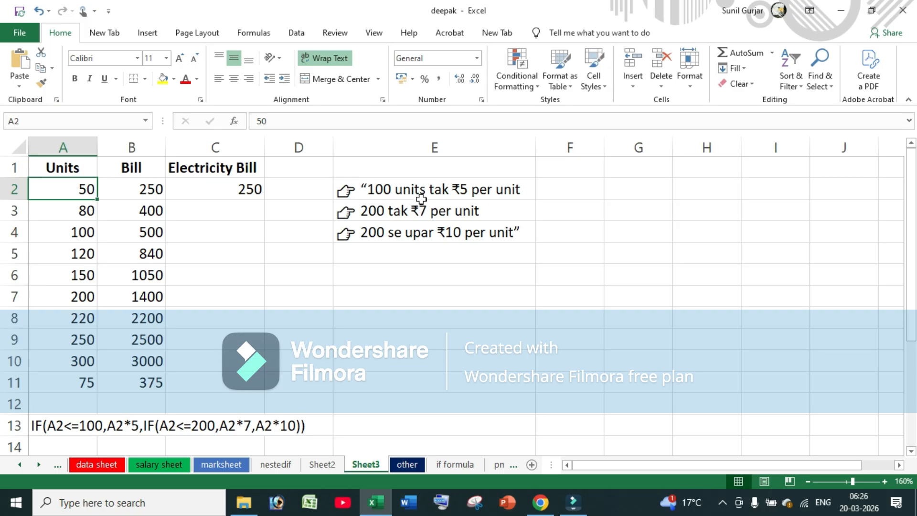
{"action": "left_click", "coordinate": [138, 190]}
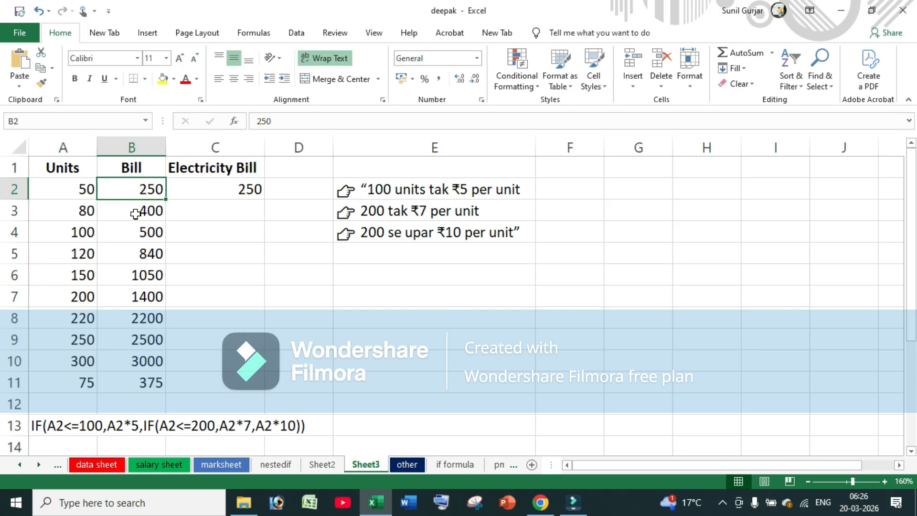
{"action": "left_click", "coordinate": [135, 214]}
{"action": "left_click", "coordinate": [152, 233]}
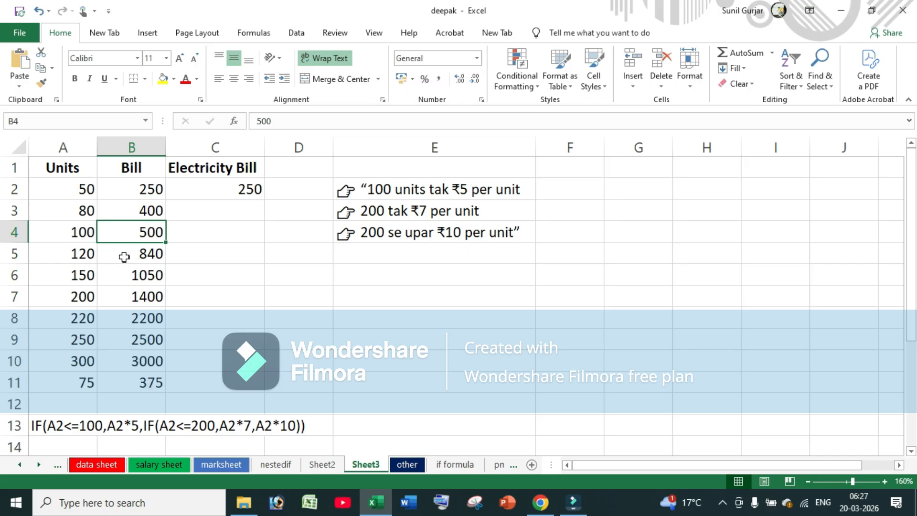
{"action": "left_click", "coordinate": [143, 256]}
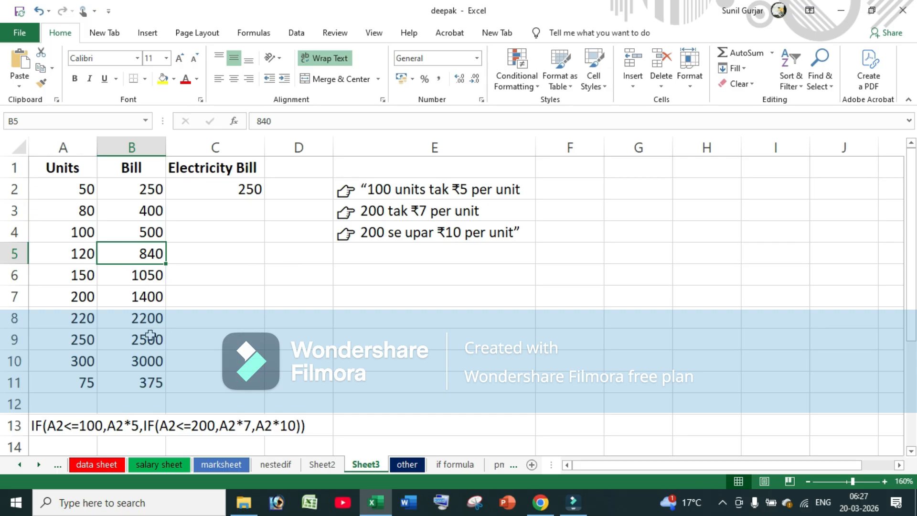
{"action": "left_click", "coordinate": [144, 361]}
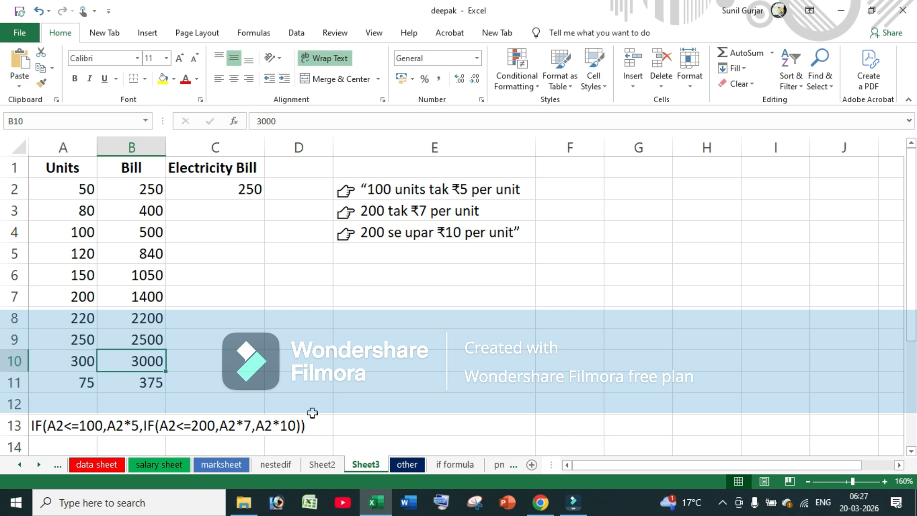
Check the nested IF formula in C2 and fill it down through C11 in the Electricity Bill column
{"action": "left_click", "coordinate": [248, 189]}
{"action": "double_click", "coordinate": [191, 191]}
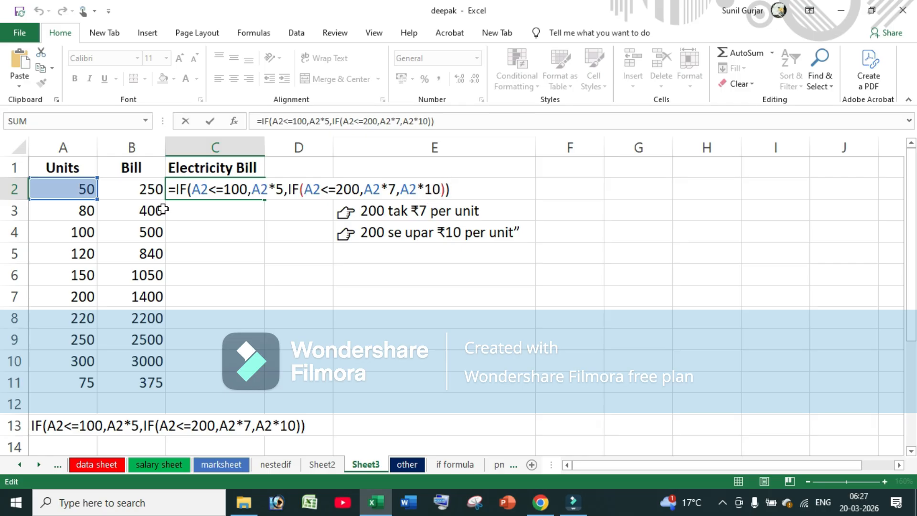
{"action": "key", "text": "Return"}
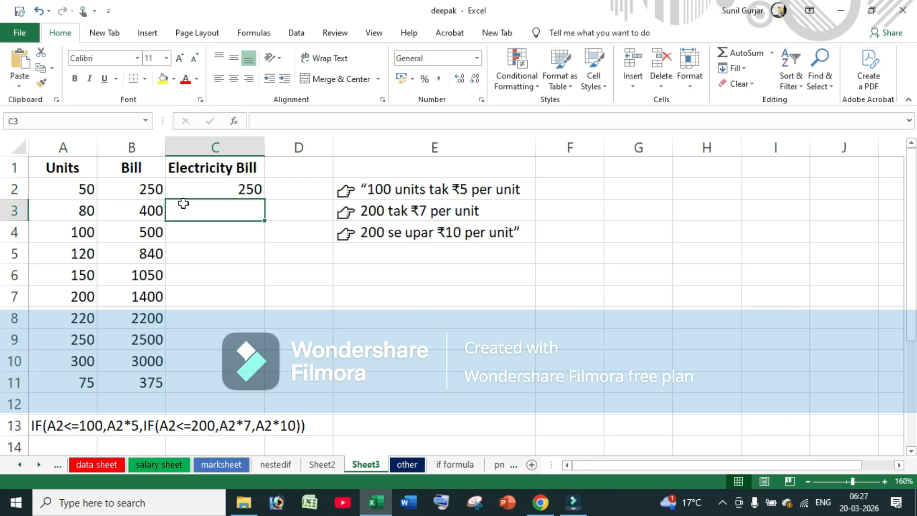
{"action": "left_click", "coordinate": [231, 191]}
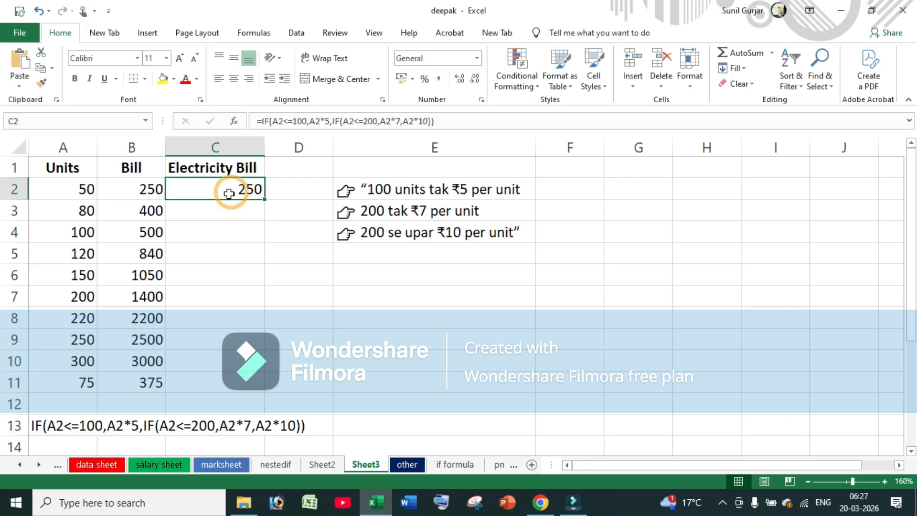
{"action": "double_click", "coordinate": [264, 200]}
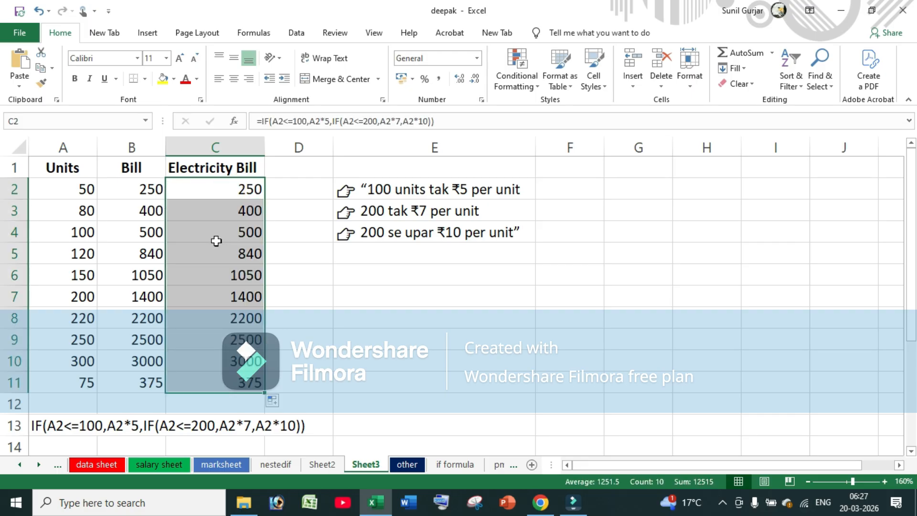
Compare the calculated Electricity Bill values with the Units and Bill columns row by row, starting from row 2
{"action": "left_click", "coordinate": [132, 189]}
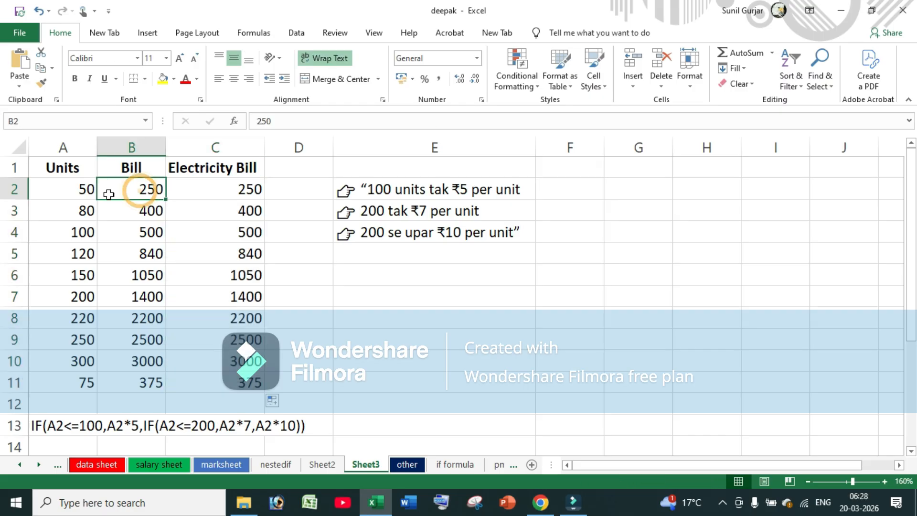
{"action": "left_click", "coordinate": [82, 190]}
{"action": "left_click", "coordinate": [65, 212]}
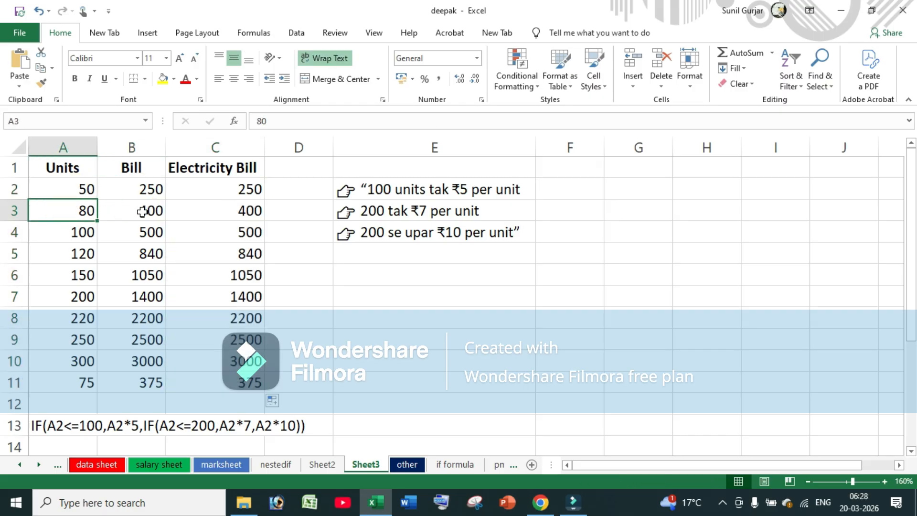
{"action": "left_click", "coordinate": [146, 211]}
{"action": "left_click", "coordinate": [224, 214]}
{"action": "left_click", "coordinate": [125, 239]}
{"action": "left_click", "coordinate": [219, 232]}
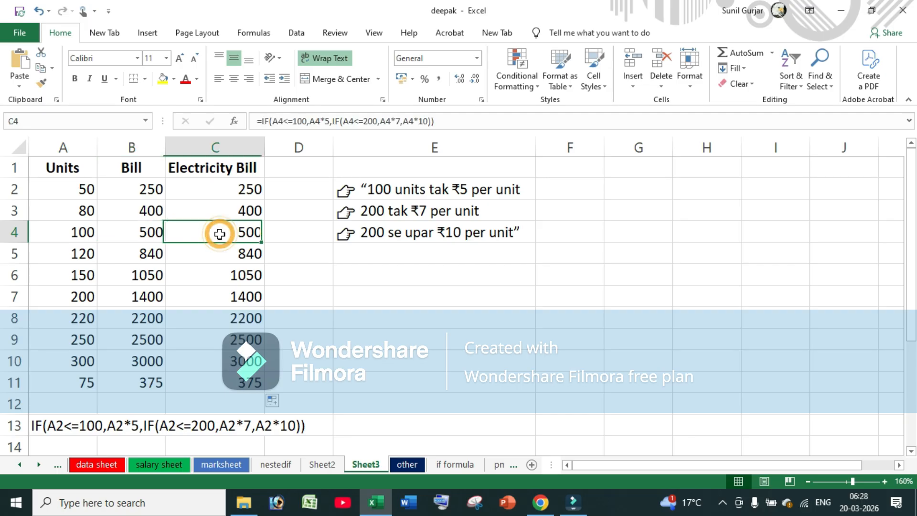
{"action": "left_click", "coordinate": [227, 257]}
{"action": "left_click", "coordinate": [76, 275]}
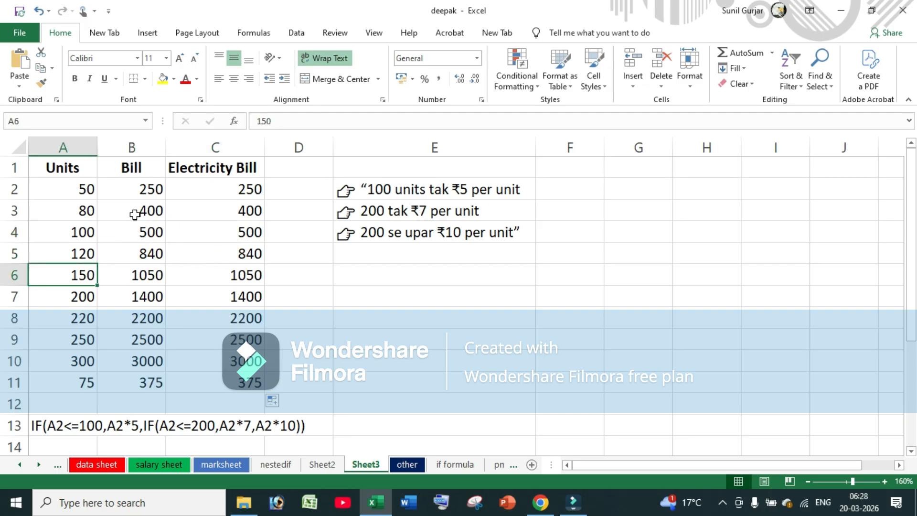
{"action": "left_click", "coordinate": [85, 189]}
{"action": "left_click", "coordinate": [154, 187]}
{"action": "left_click", "coordinate": [229, 188]}
{"action": "left_click", "coordinate": [139, 190]}
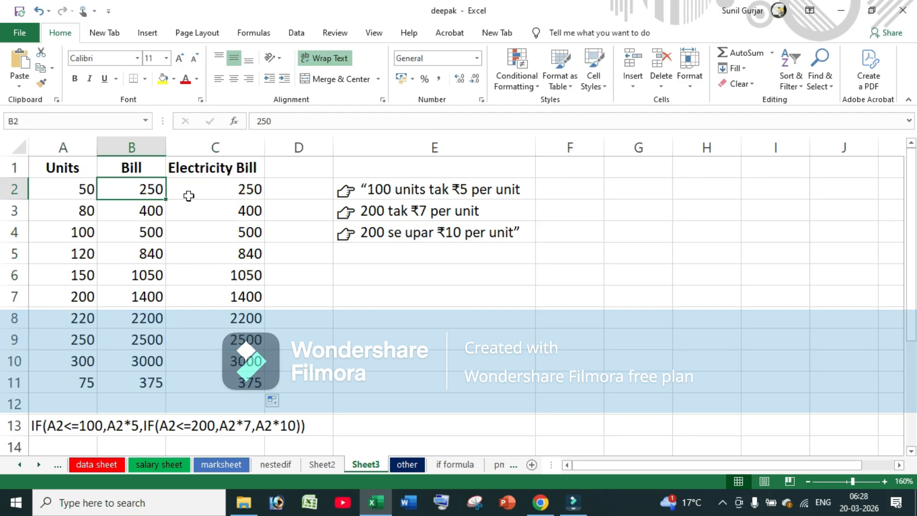